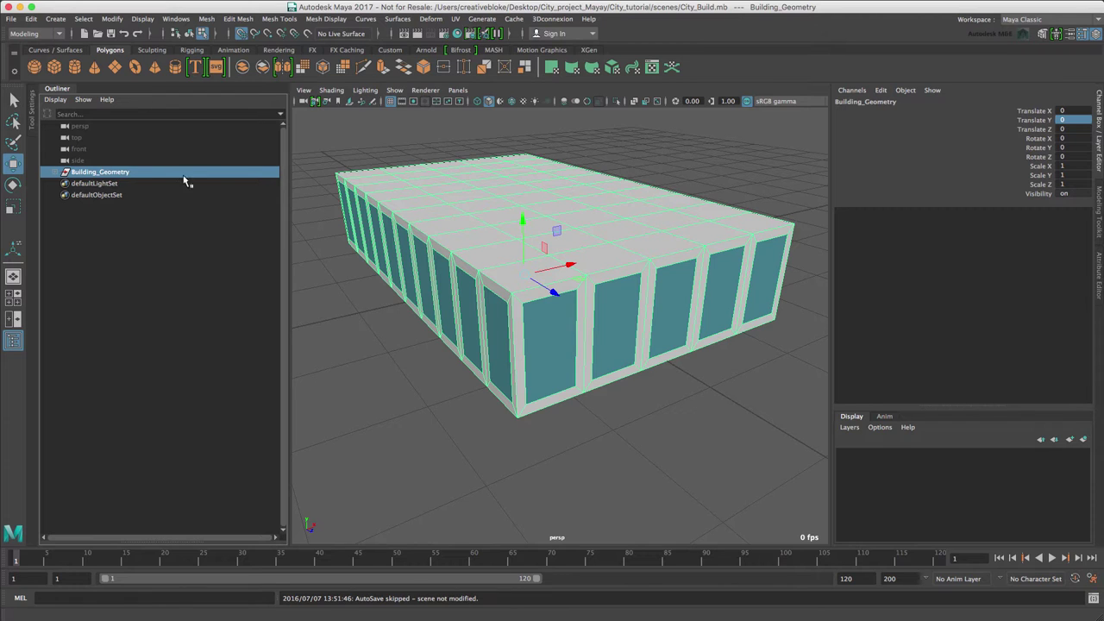
- Hide Building_Geometry and create a new polygon plane at the origin
{"action": "left_click", "coordinate": [99, 172]}
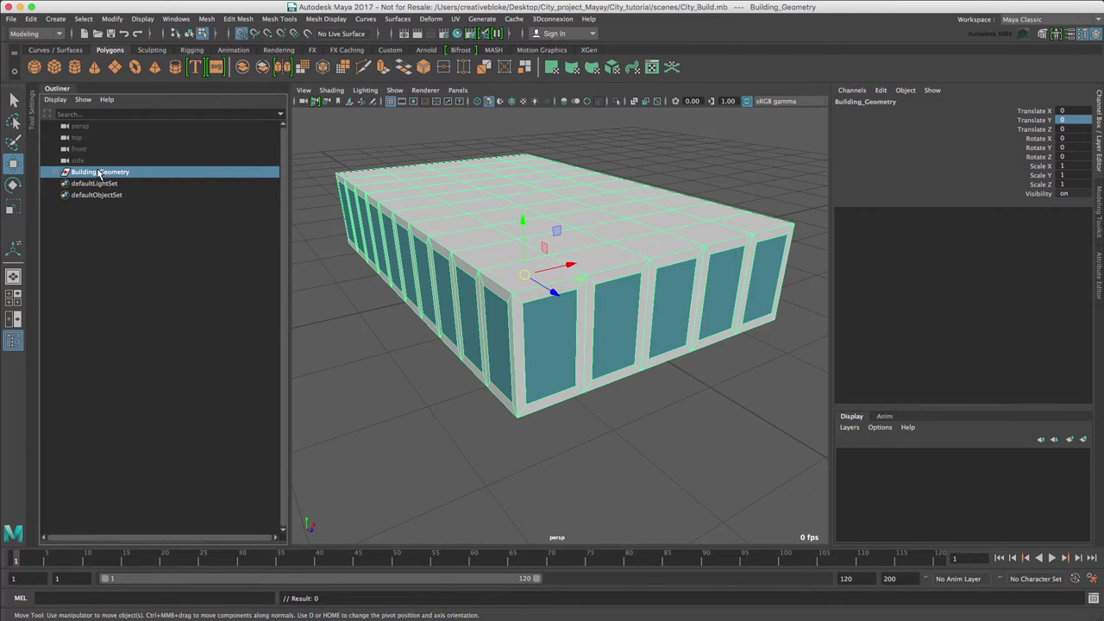
{"action": "key", "text": "ctrl+h"}
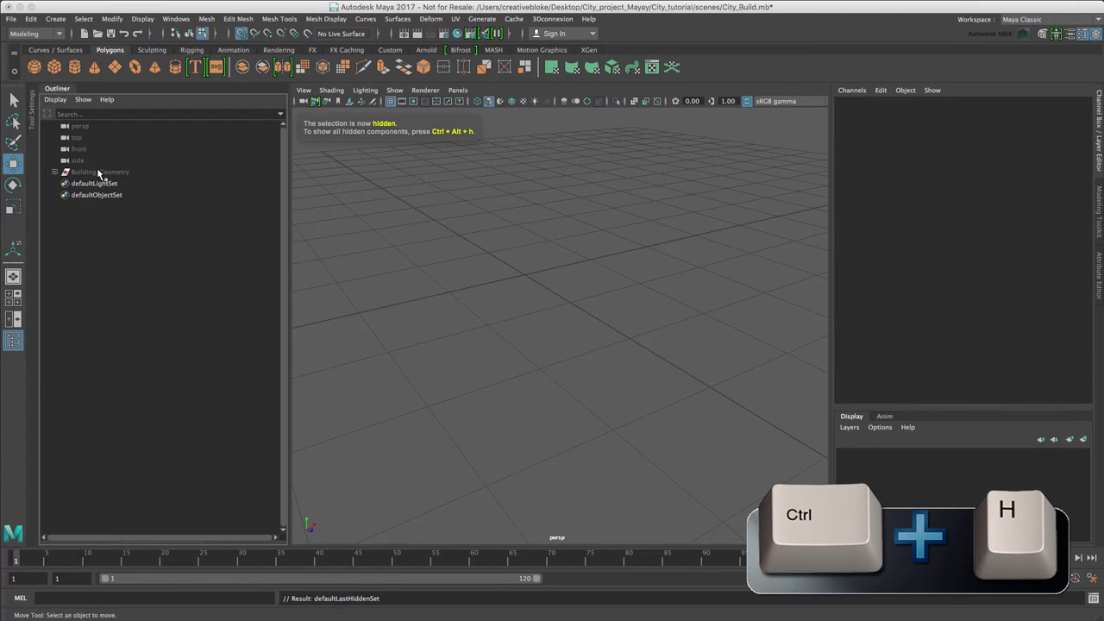
{"action": "left_click", "coordinate": [114, 68]}
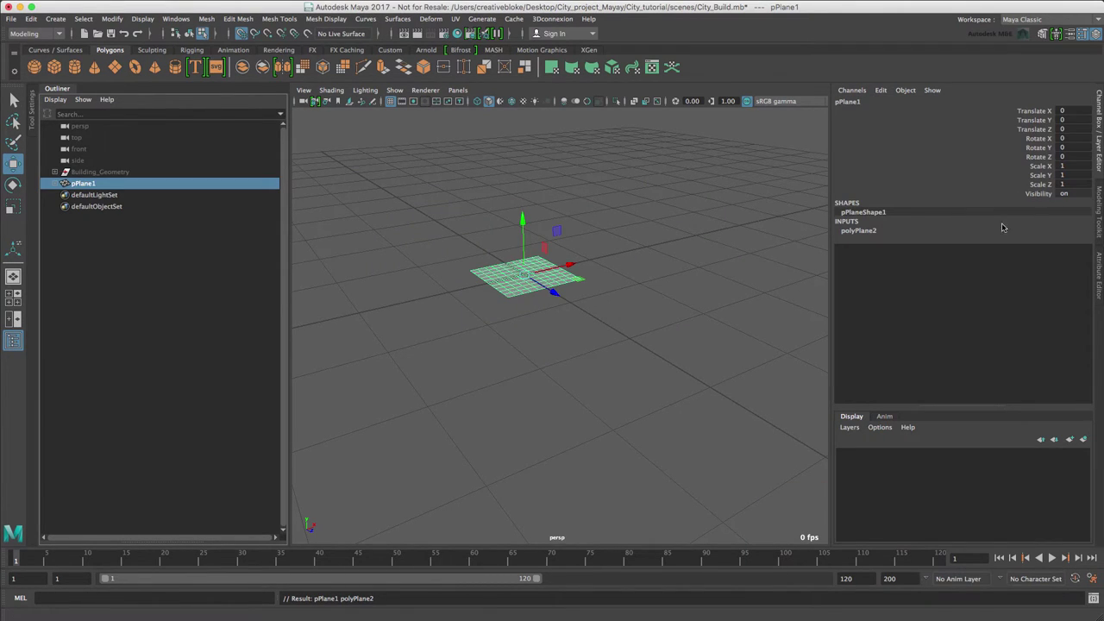
- Reduce the plane's width and height subdivisions together until it is a single face, then deselect it
{"action": "left_click", "coordinate": [869, 231]}
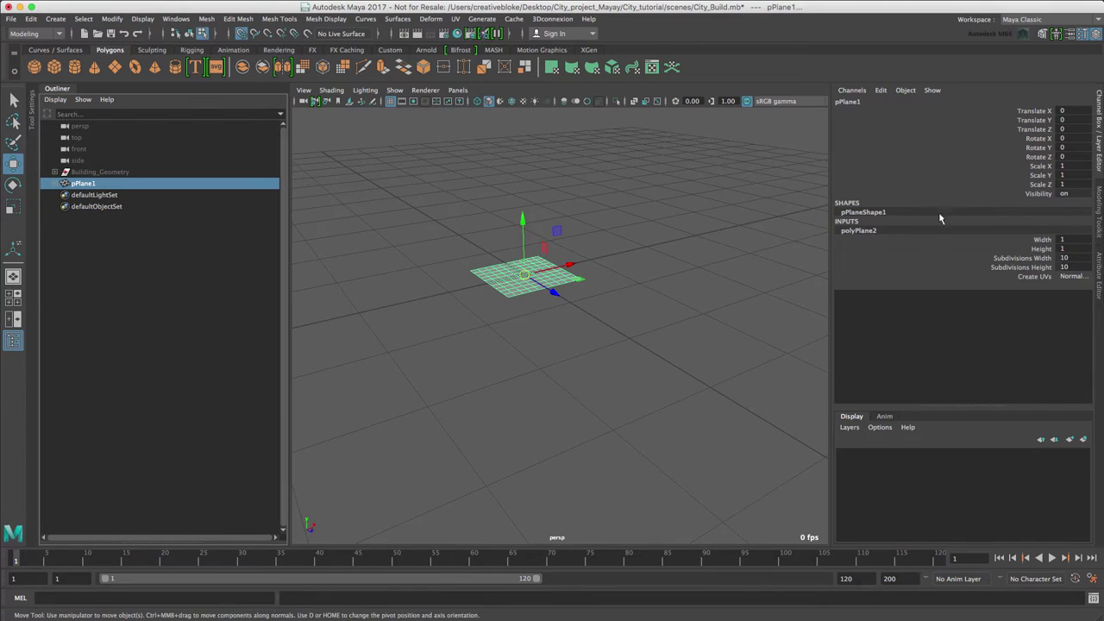
{"action": "left_click", "coordinate": [1036, 258]}
{"action": "left_click", "coordinate": [1040, 267], "text": "shift"}
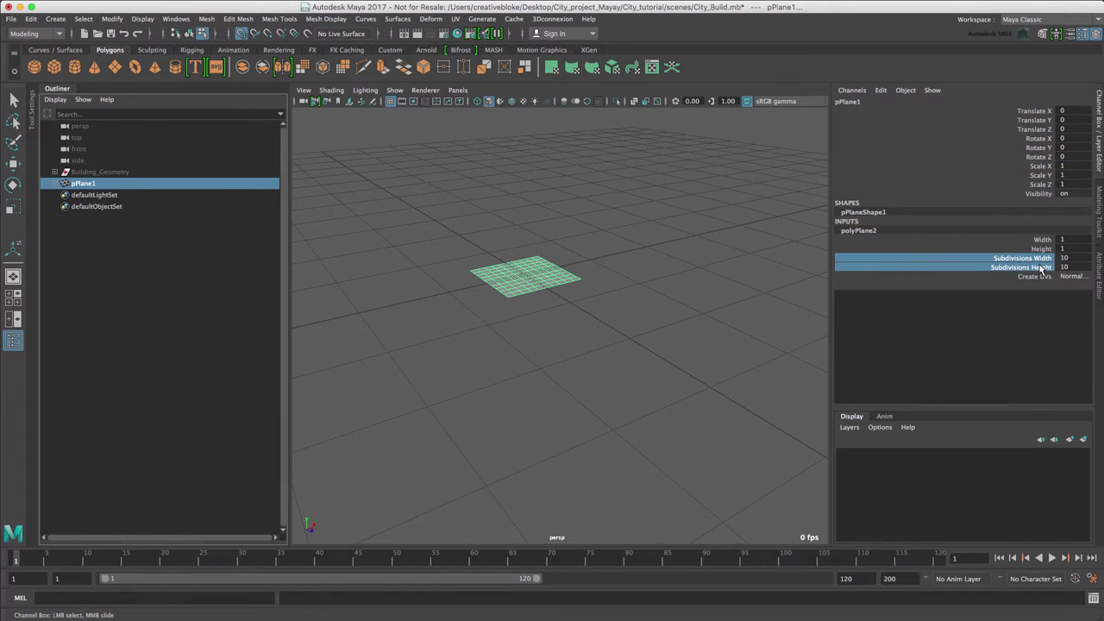
{"action": "middle_click_drag", "start_coordinate": [672, 283], "coordinate": [593, 285]}
{"action": "left_click", "coordinate": [641, 302]}
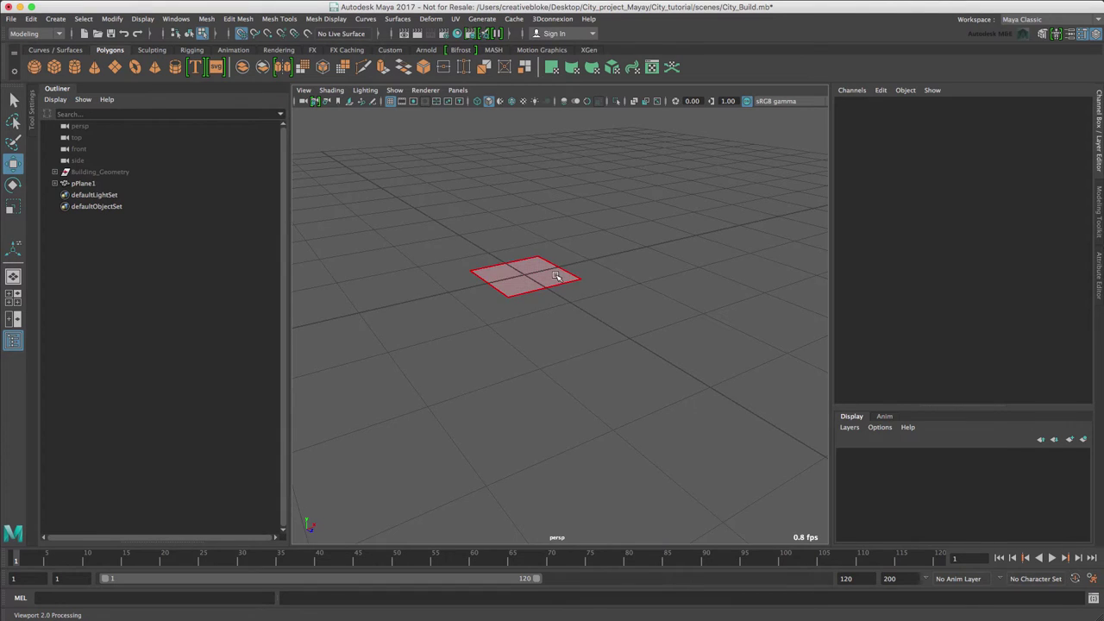
- Assign a new Lambert material to the plane and name the material Road01_Lambert
{"action": "right_click_drag", "start_coordinate": [556, 276], "coordinate": [638, 237]}
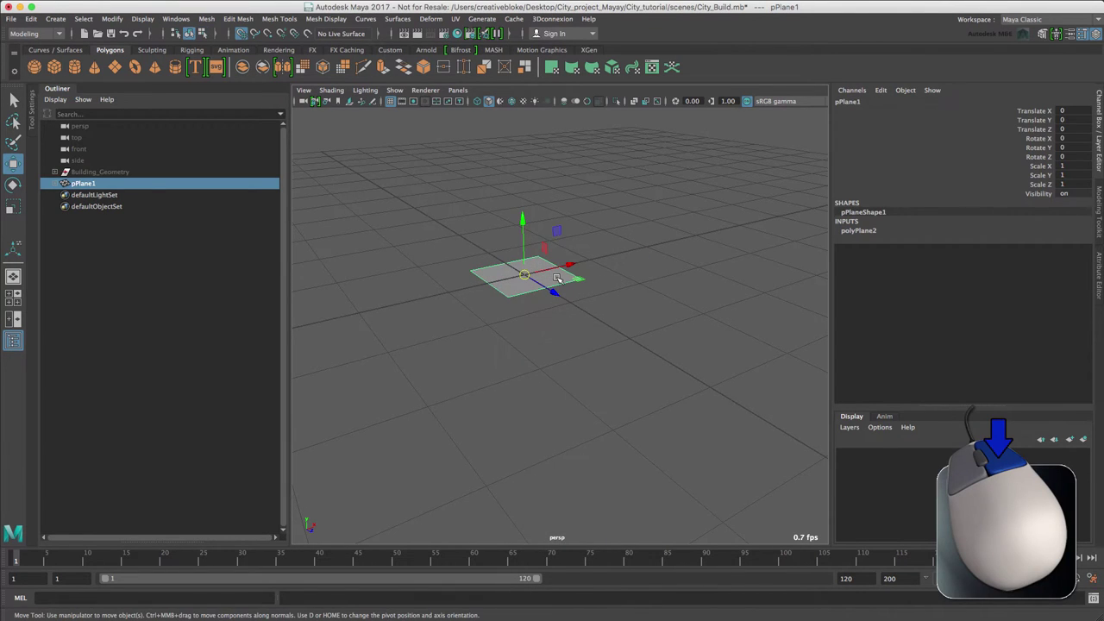
{"action": "right_click_drag", "start_coordinate": [558, 278], "coordinate": [548, 576]}
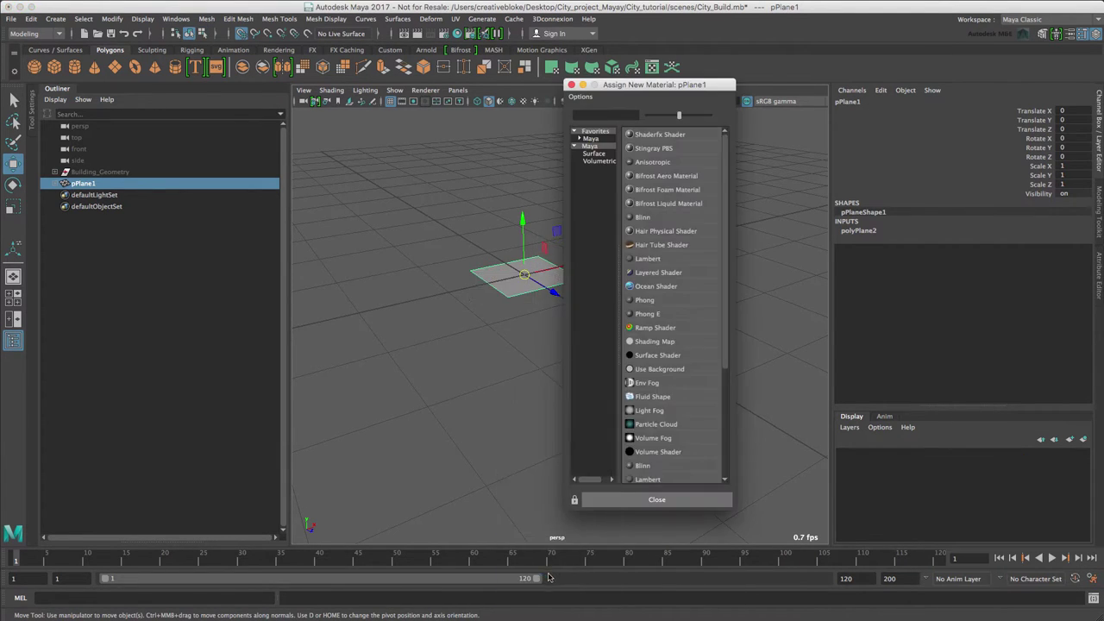
{"action": "left_click", "coordinate": [597, 146]}
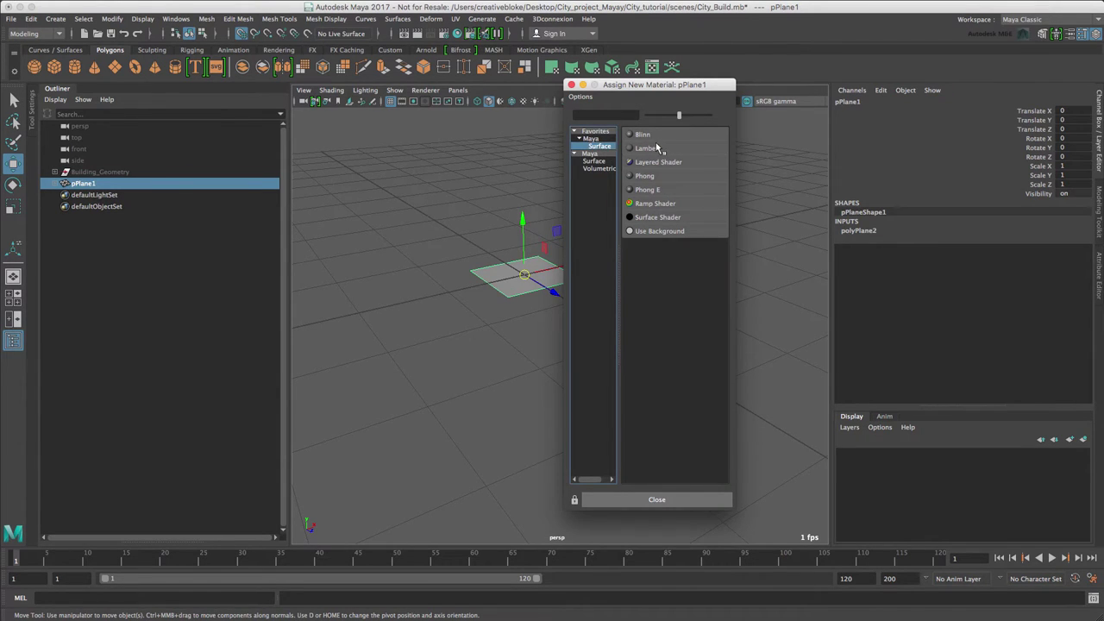
{"action": "left_click", "coordinate": [656, 148]}
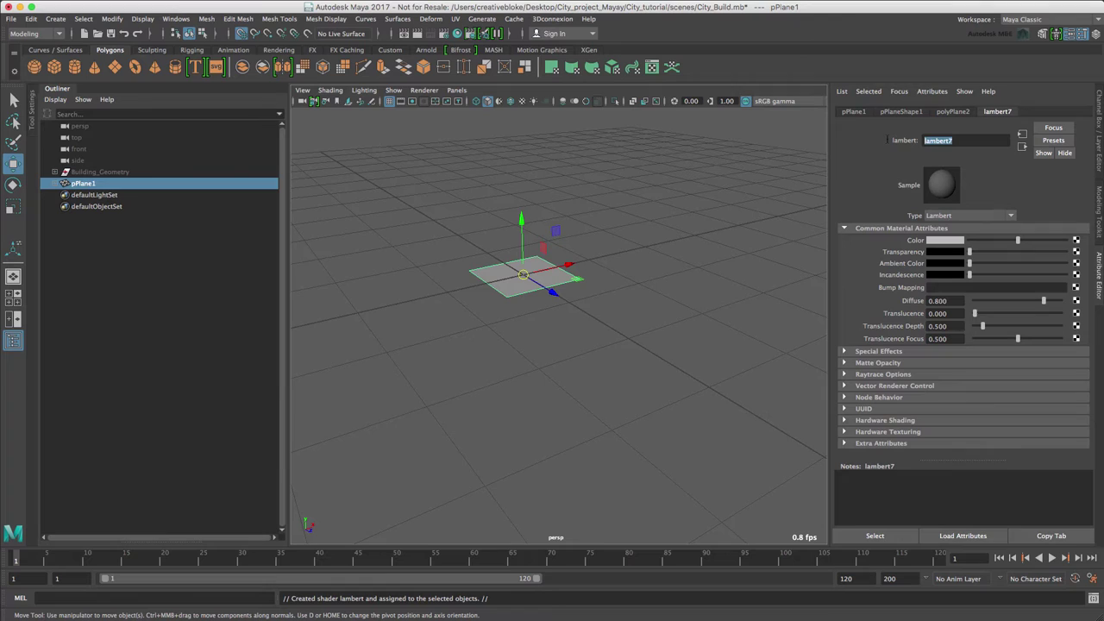
{"action": "type", "text": "Road01_Lambert"}
{"action": "key", "text": "Return"}
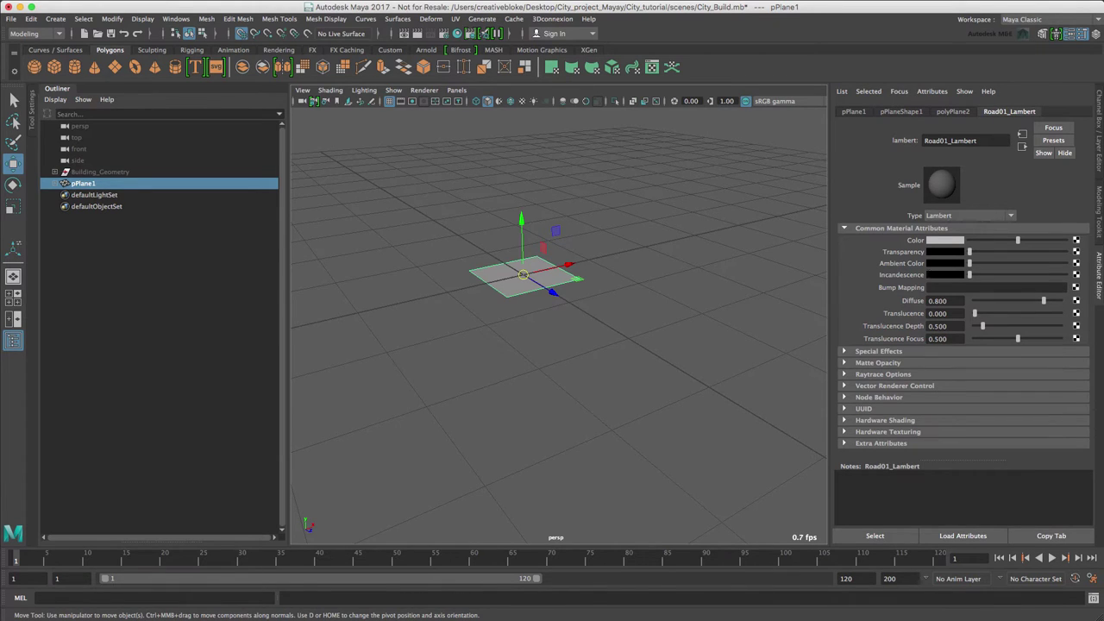
- Map a 2D File texture to the material's color and load Road.psd from the sourceimages folder
{"action": "left_click", "coordinate": [1076, 240]}
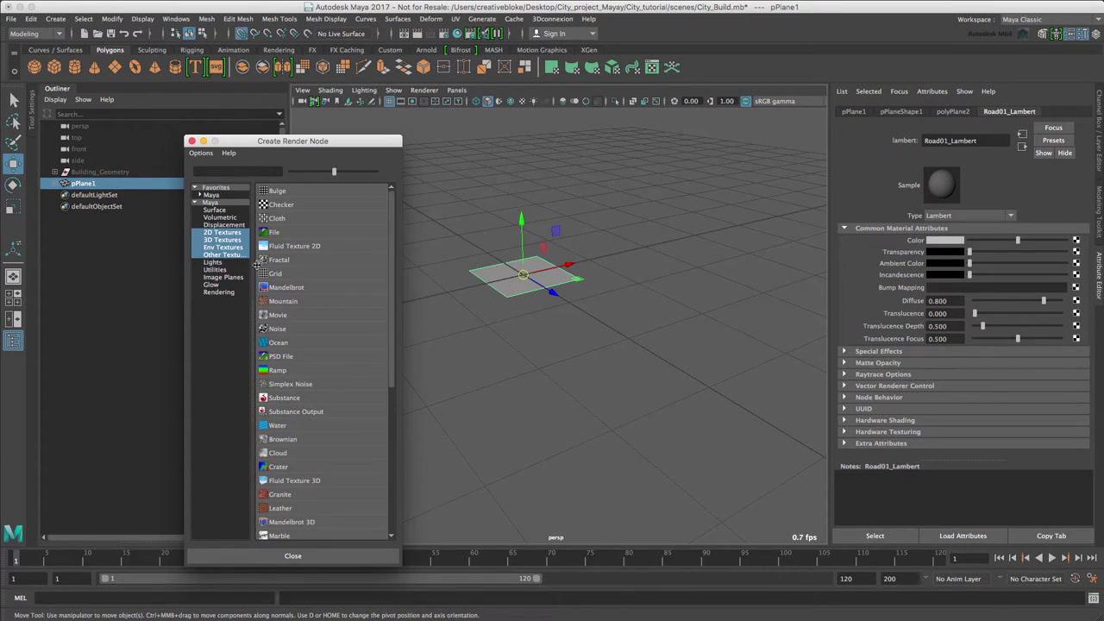
{"action": "left_click", "coordinate": [225, 233]}
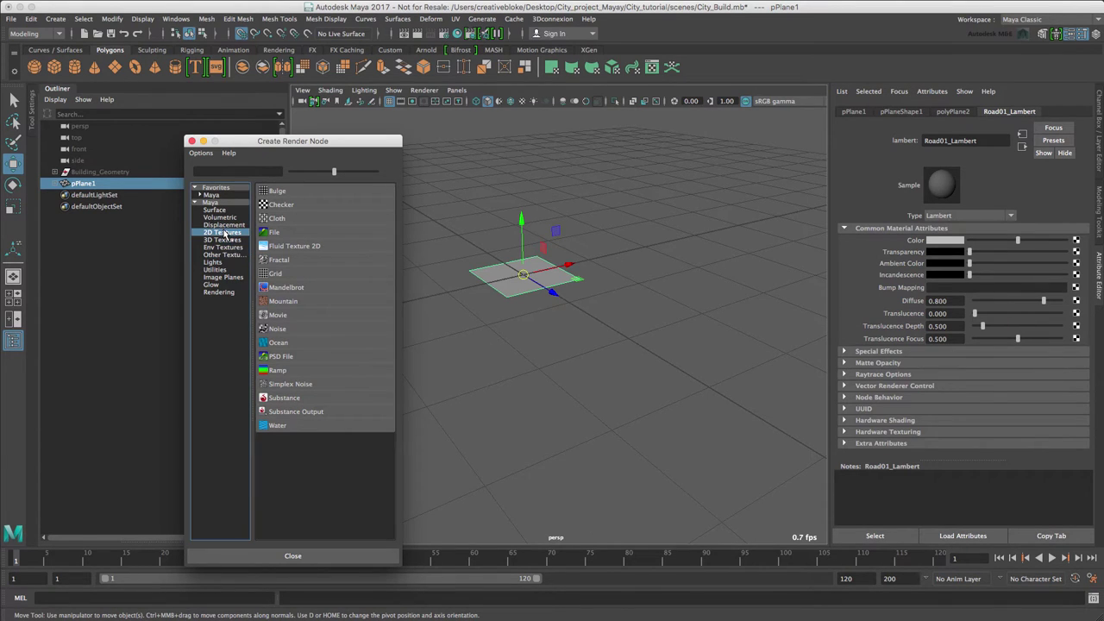
{"action": "left_click", "coordinate": [285, 233]}
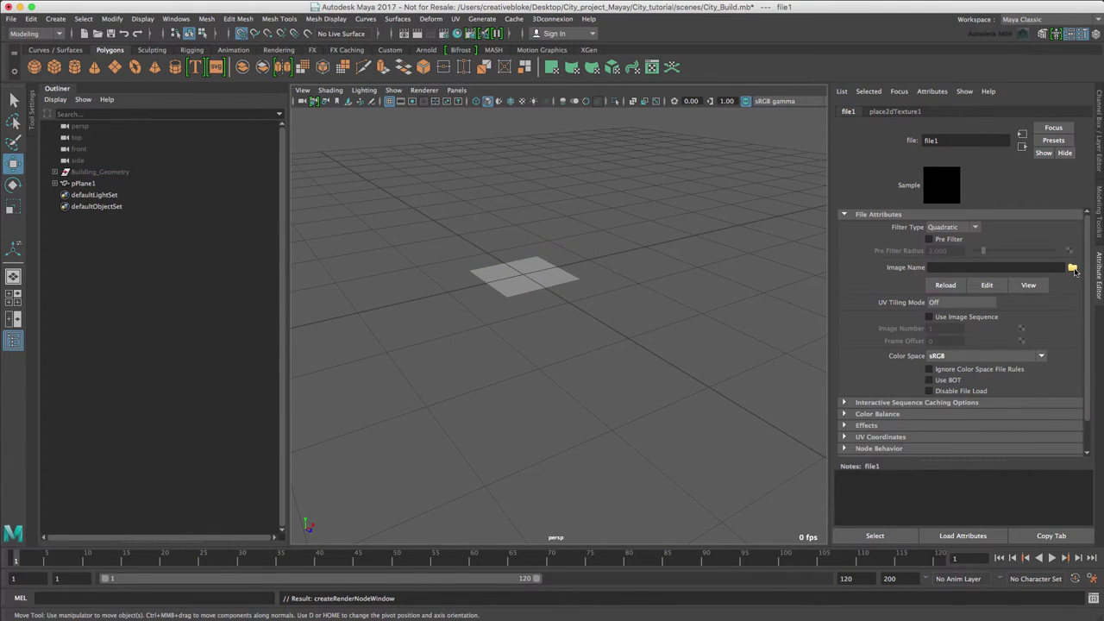
{"action": "left_click", "coordinate": [1072, 268]}
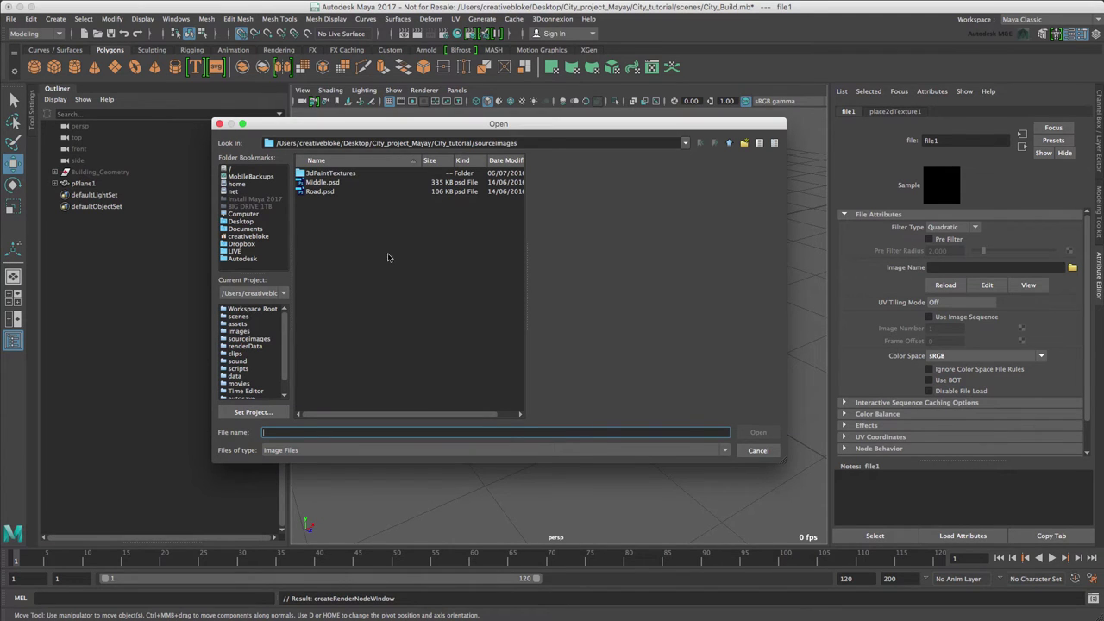
{"action": "left_click", "coordinate": [326, 192]}
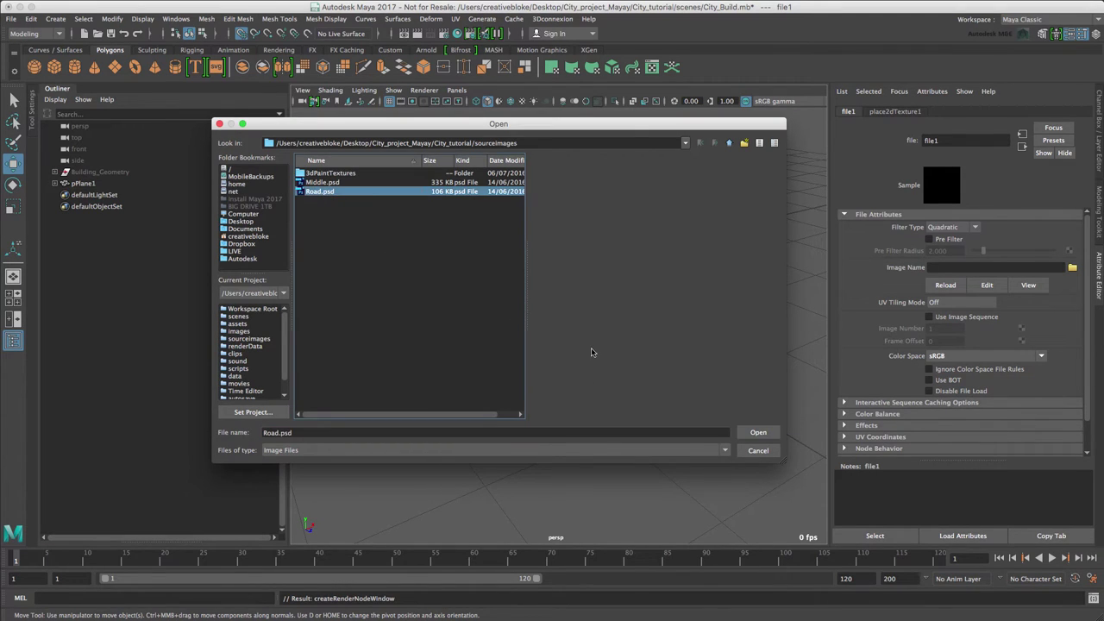
{"action": "left_click", "coordinate": [755, 434]}
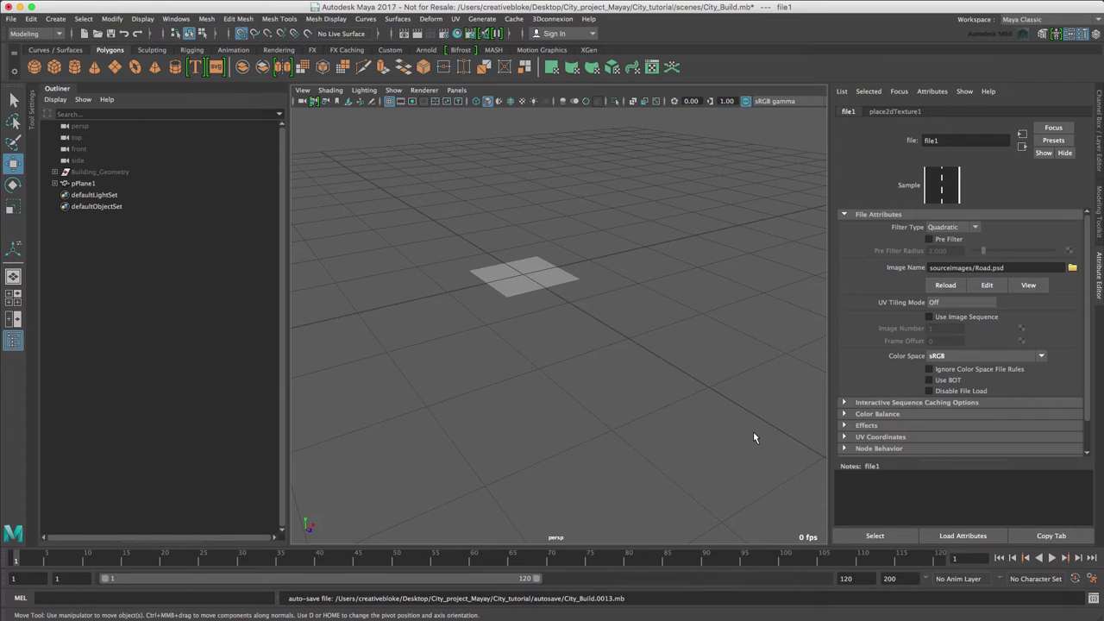
- Turn on textured shading in the perspective view and look at the road texture on the plane
{"action": "key", "text": "6"}
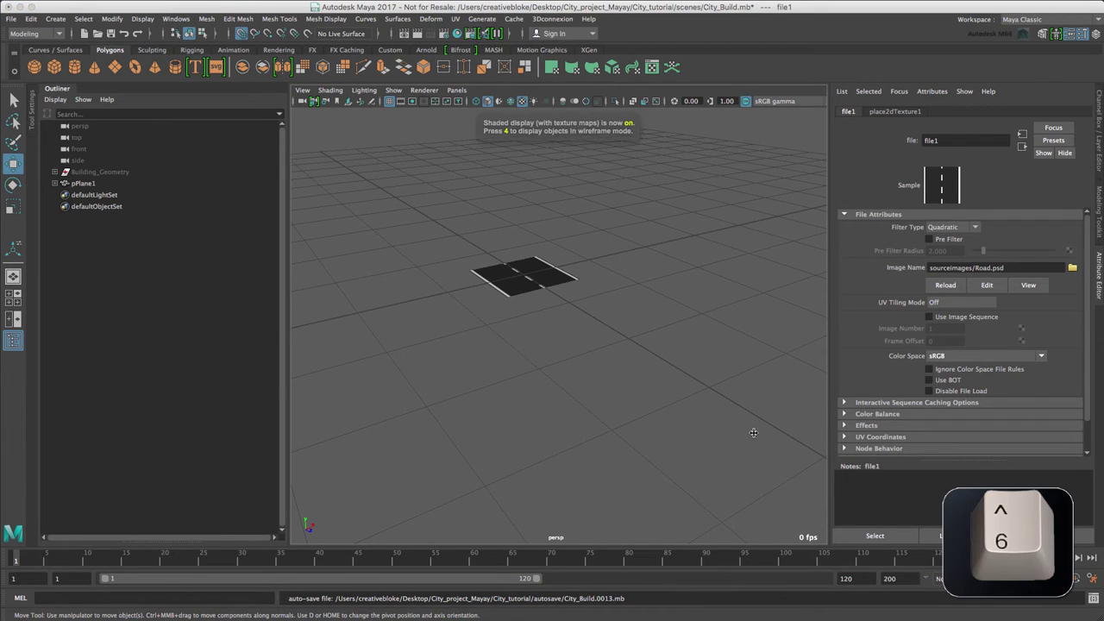
{"action": "left_click", "coordinate": [331, 90]}
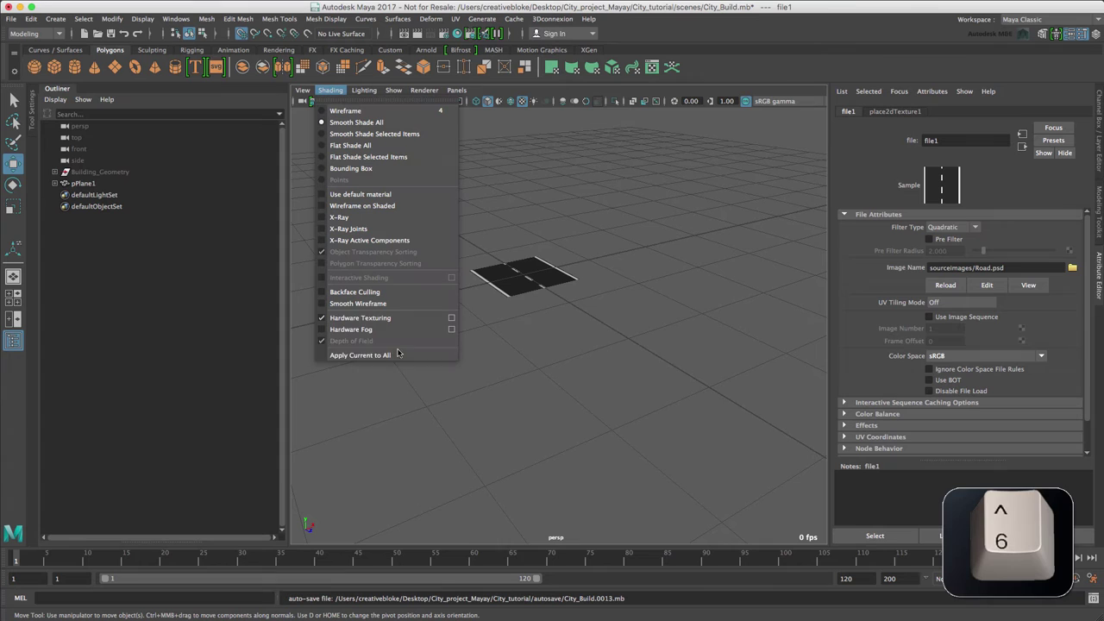
{"action": "left_click", "coordinate": [597, 316]}
{"action": "left_click_drag", "start_coordinate": [597, 315], "coordinate": [505, 319], "text": "alt"}
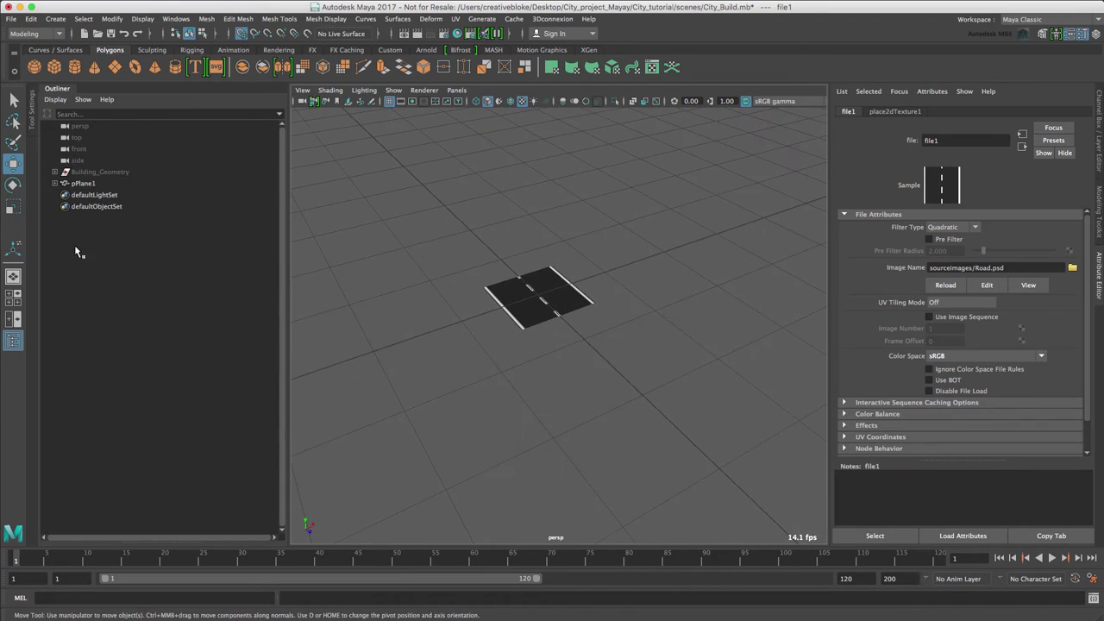
- Rename the textured plane as Road01
{"action": "double_click", "coordinate": [83, 184]}
{"action": "type", "text": "Road01"}
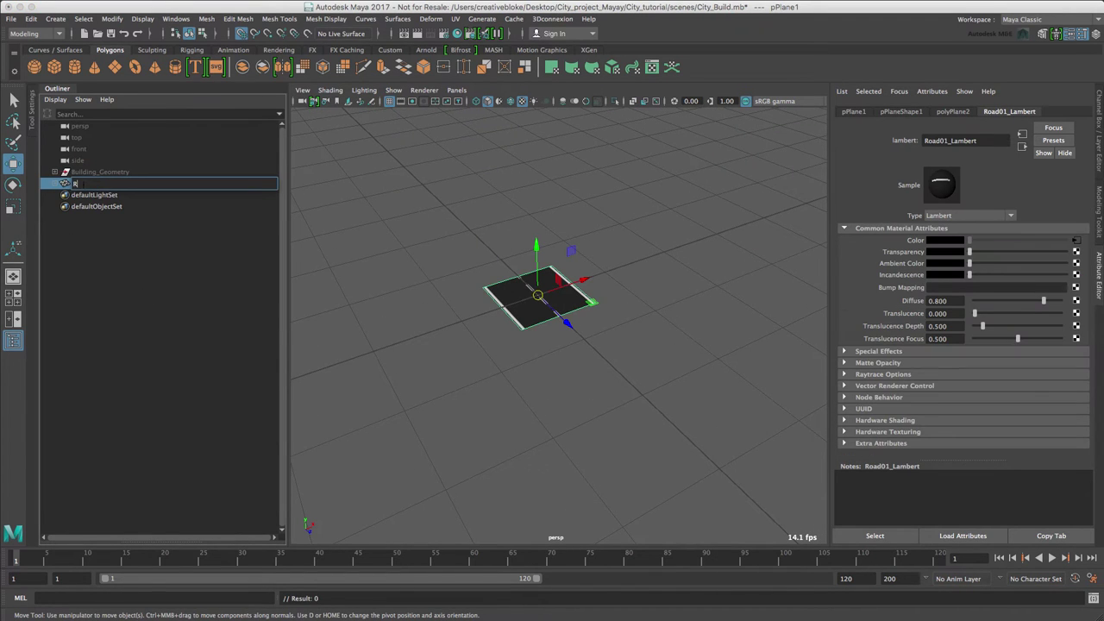
{"action": "key", "text": "Return"}
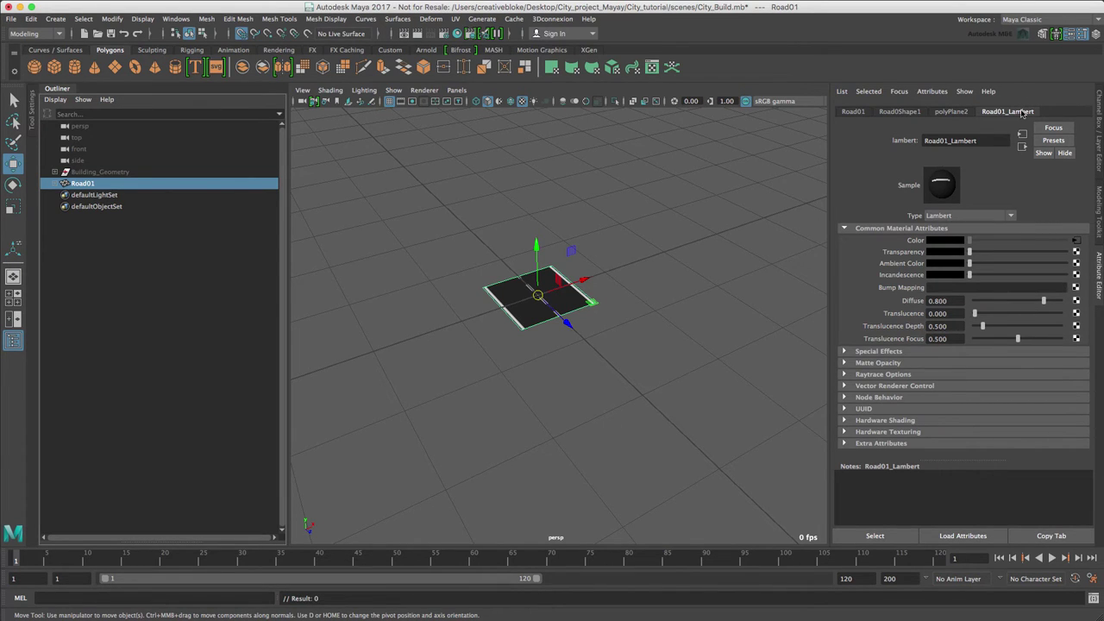
- Review the color map's file settings and its 2D texture placement attributes
{"action": "left_click", "coordinate": [1076, 240]}
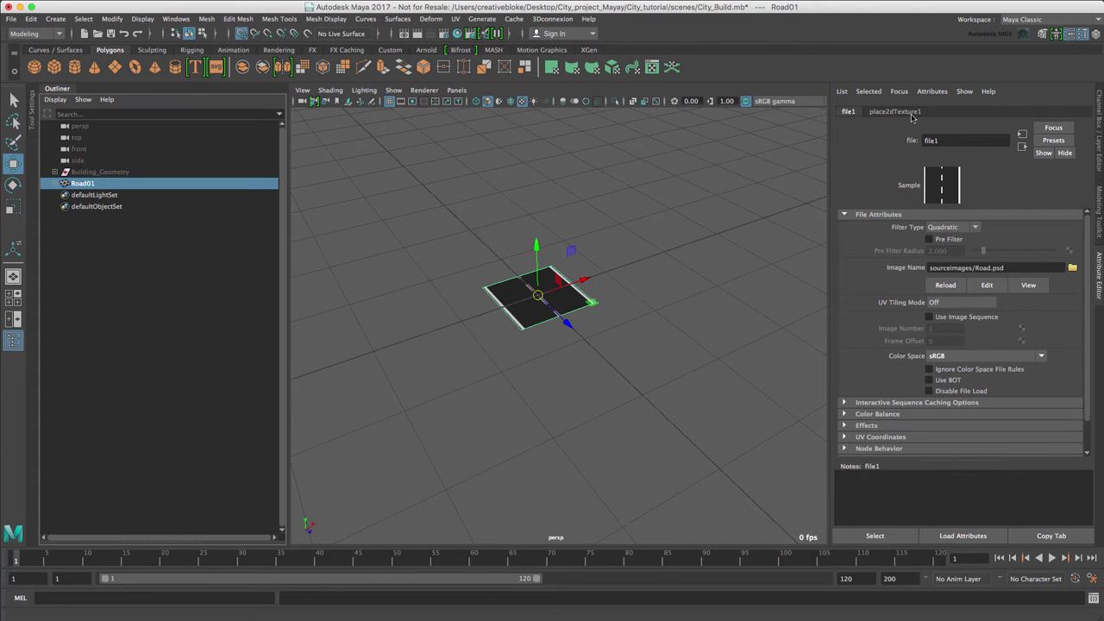
{"action": "double_click", "coordinate": [998, 267]}
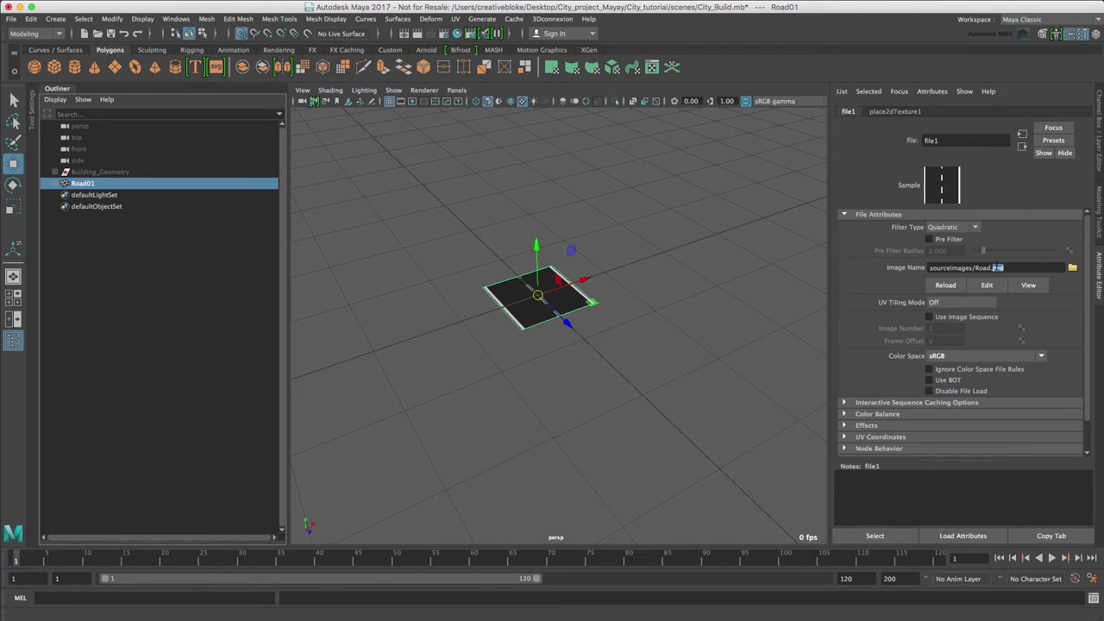
{"action": "left_click", "coordinate": [951, 362]}
{"action": "left_click", "coordinate": [953, 363]}
{"action": "left_click", "coordinate": [894, 111]}
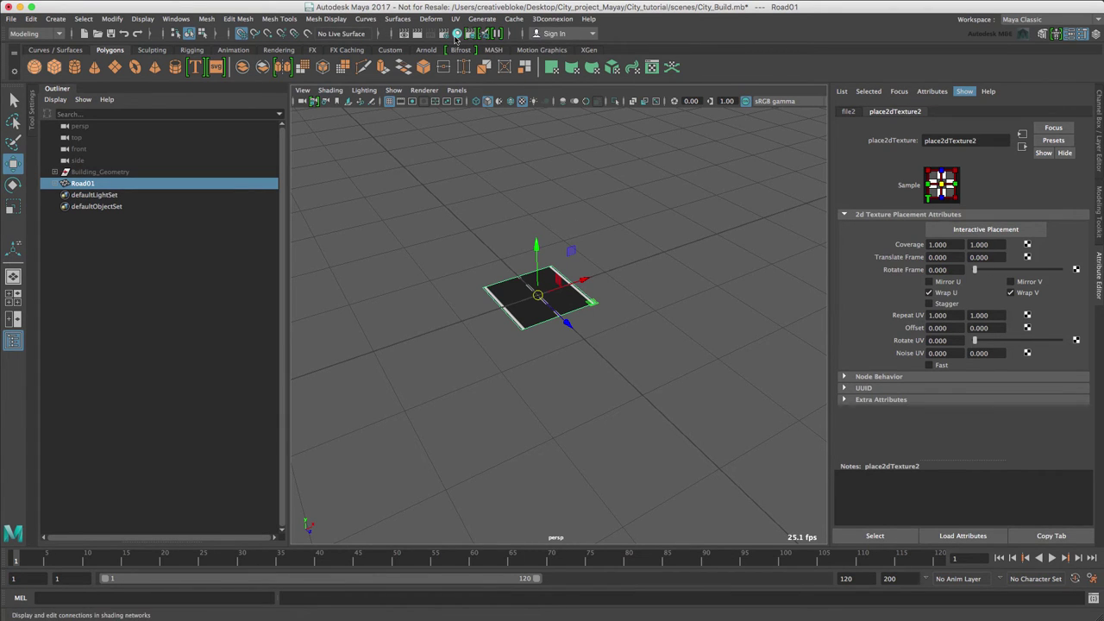
- Open the Hypershade and graph the material network of the selected Road01 object
{"action": "left_click", "coordinate": [457, 34]}
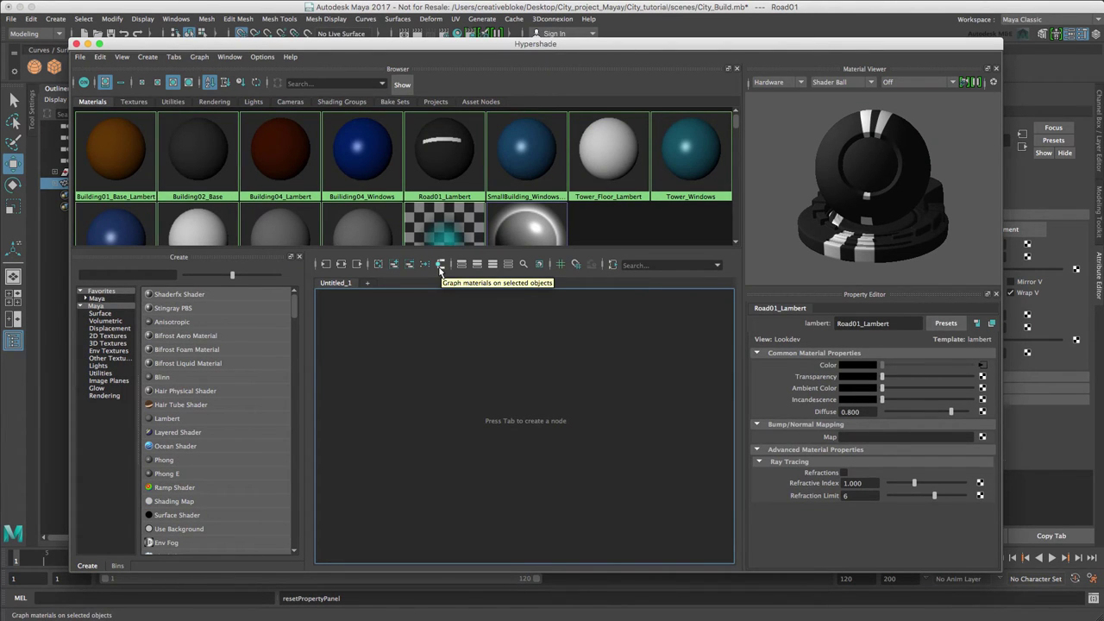
{"action": "left_click", "coordinate": [199, 57]}
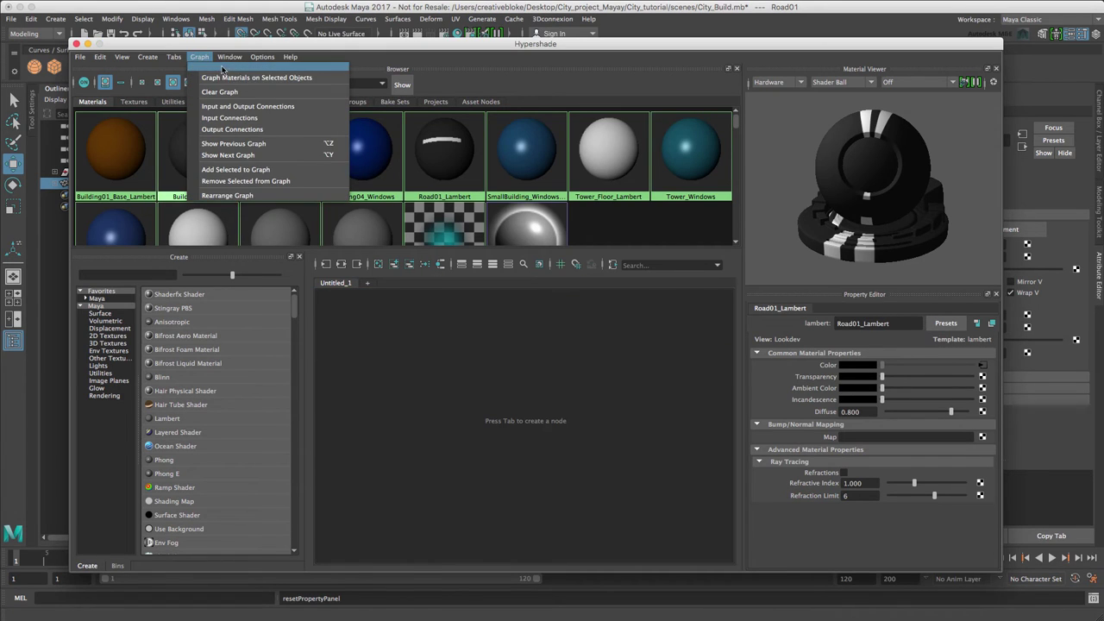
{"action": "left_click", "coordinate": [226, 78]}
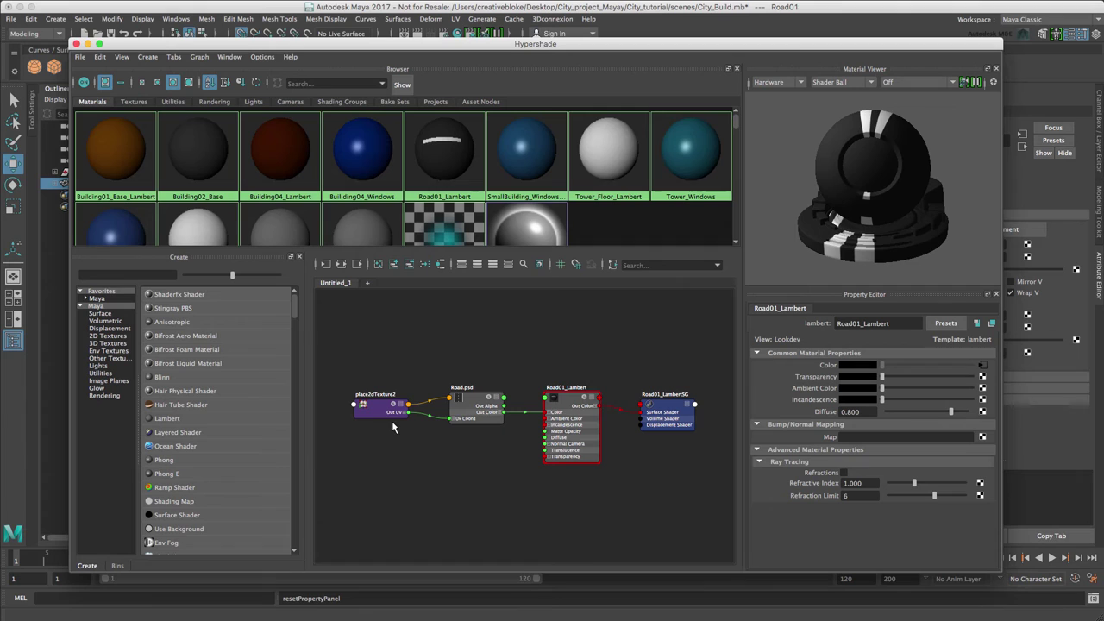
- Spread out the placement, Road.psd, Road01_Lambert and Road01_LambertSG nodes in the graph
{"action": "left_click", "coordinate": [672, 408]}
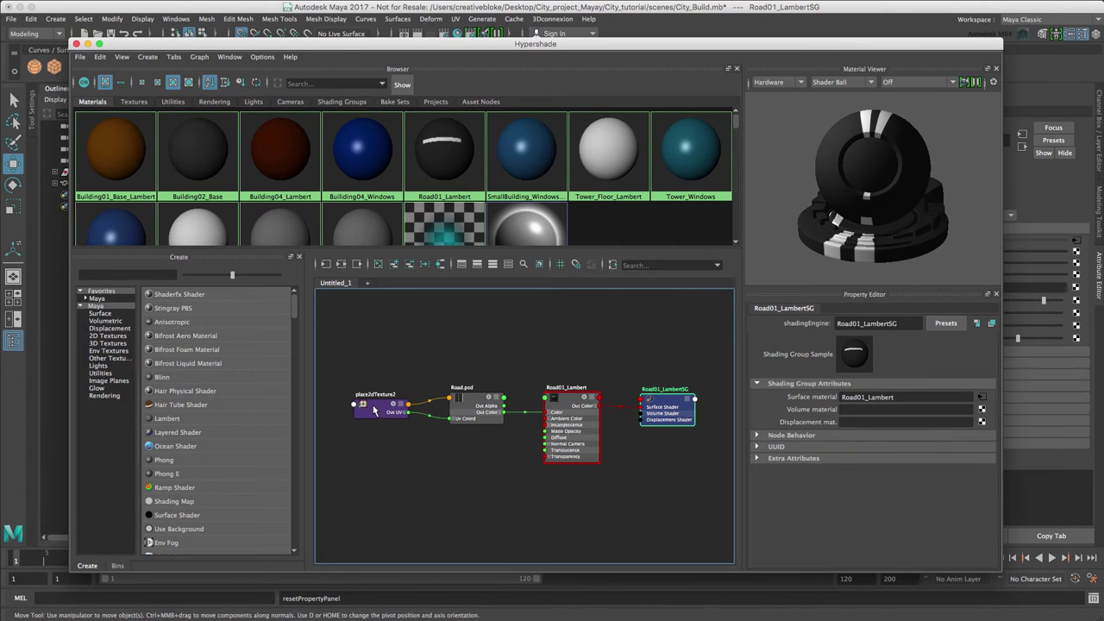
{"action": "mouse_move", "coordinate": [393, 404]}
{"action": "left_mouse_down"}
{"action": "mouse_move", "coordinate": [365, 395]}
{"action": "mouse_move", "coordinate": [376, 397]}
{"action": "left_mouse_up"}
{"action": "left_click_drag", "start_coordinate": [479, 401], "coordinate": [465, 389]}
{"action": "left_click_drag", "start_coordinate": [572, 402], "coordinate": [558, 380]}
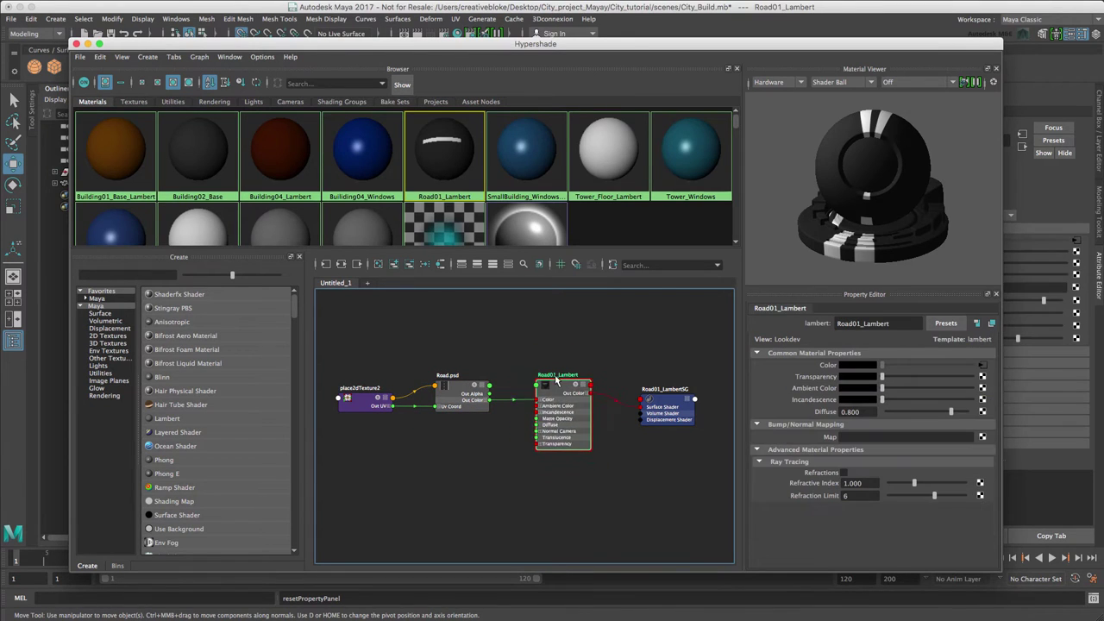
{"action": "left_click_drag", "start_coordinate": [668, 403], "coordinate": [666, 380]}
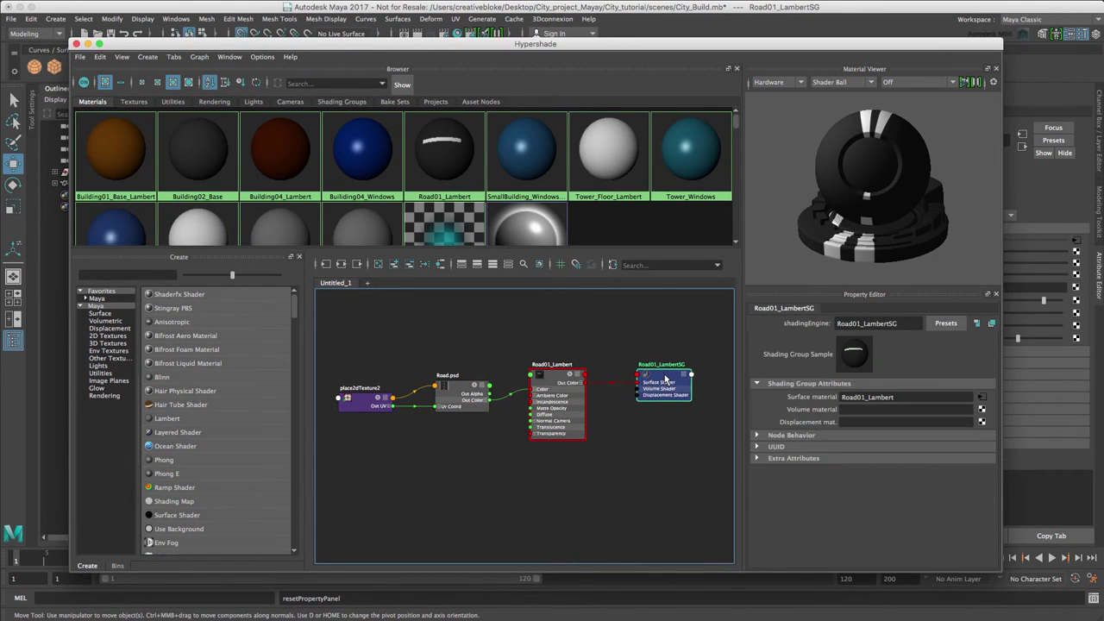
- Cycle the Road01_LambertSG node through its attribute display modes, ending with only connected attributes shown
{"action": "left_click", "coordinate": [463, 268]}
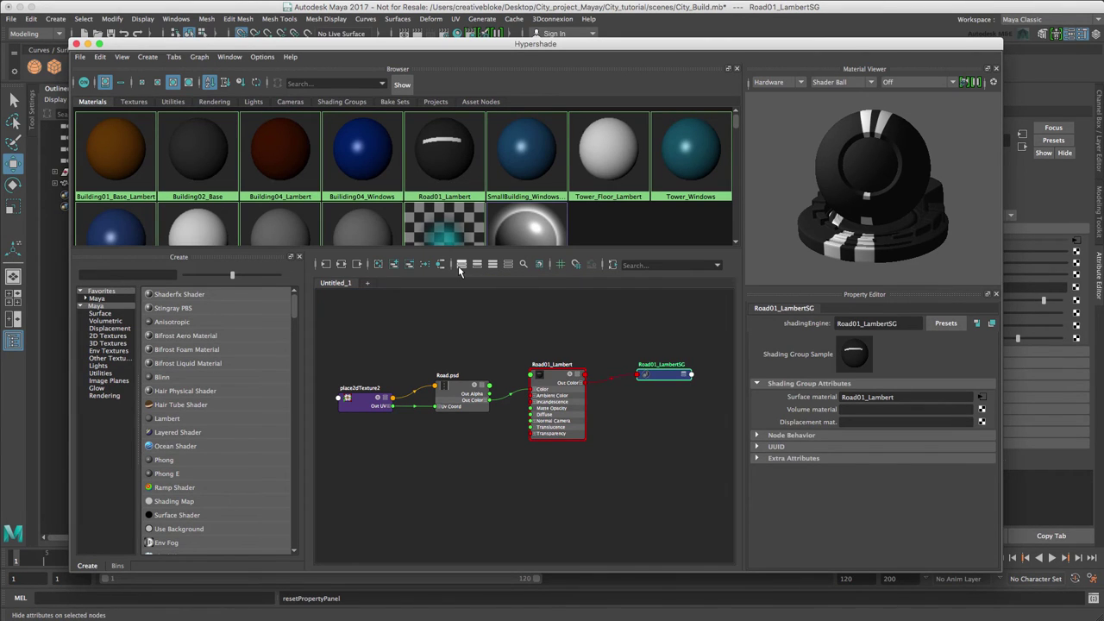
{"action": "left_click", "coordinate": [479, 267]}
{"action": "left_click", "coordinate": [494, 266]}
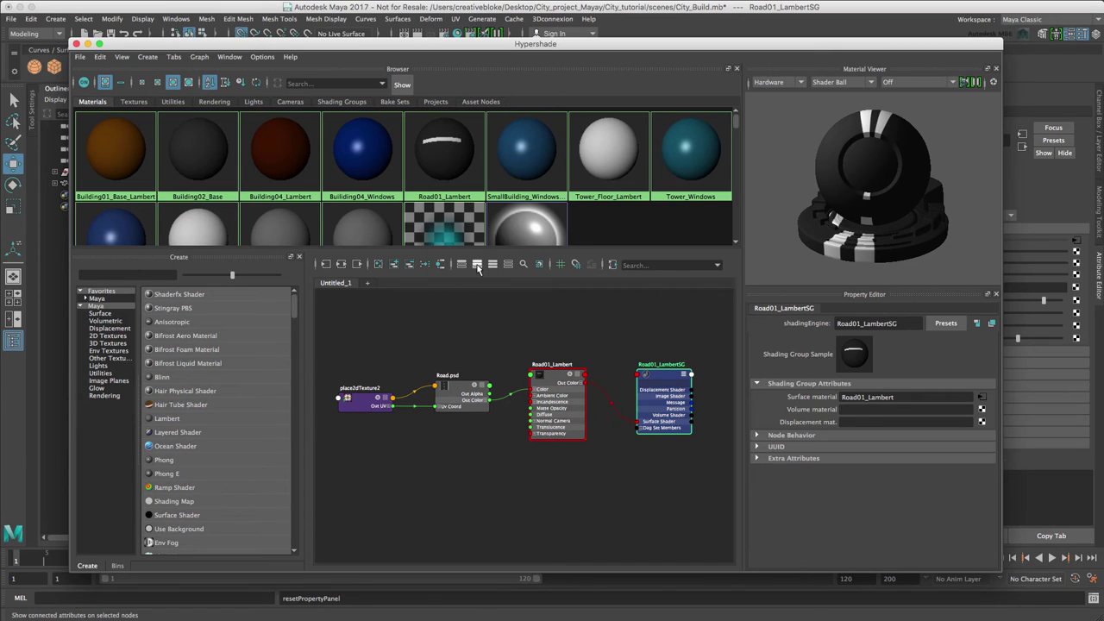
{"action": "left_click", "coordinate": [476, 267]}
- Line up the Road01_Lambert and Road.psd nodes with each other in the graph
{"action": "left_click_drag", "start_coordinate": [558, 386], "coordinate": [563, 386]}
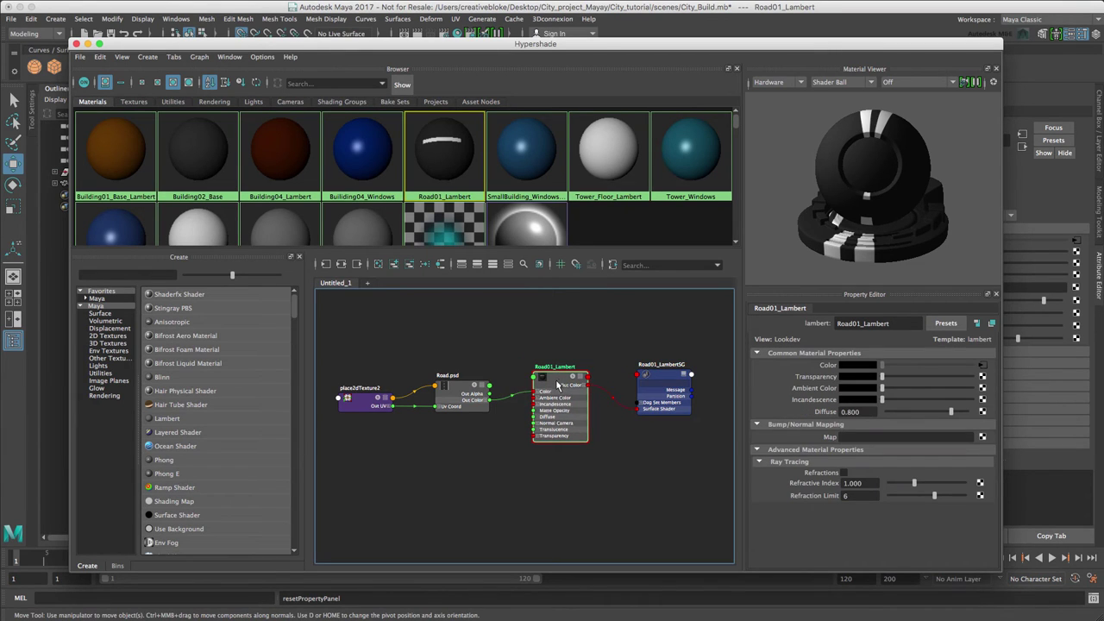
{"action": "left_click_drag", "start_coordinate": [469, 410], "coordinate": [539, 393]}
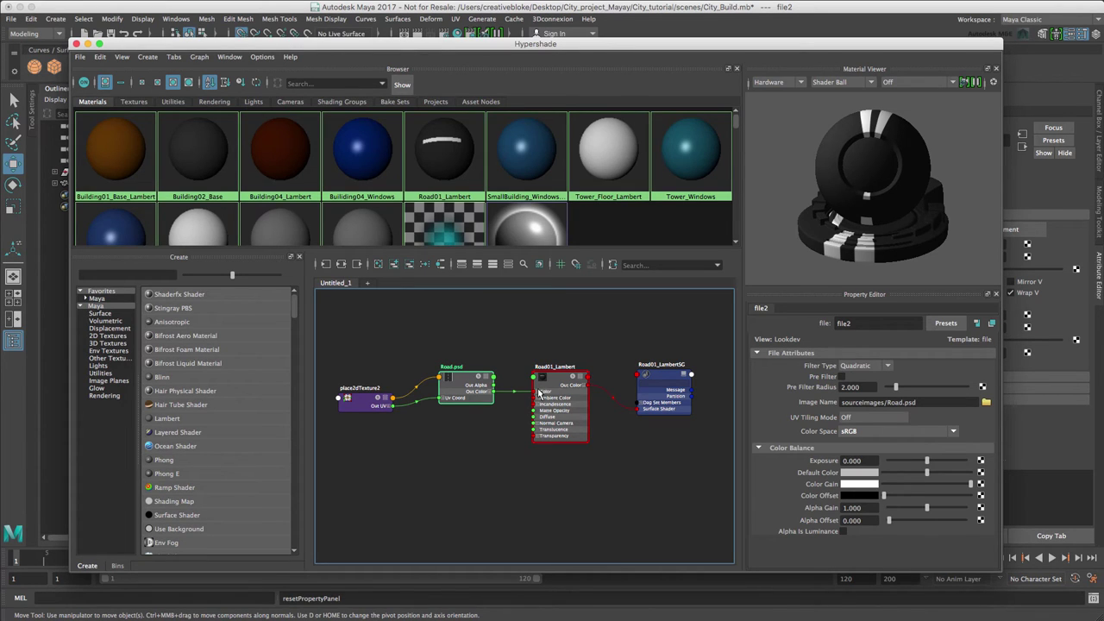
- Move the Road01_Lambert node lower and add the SmallBuilding_Windows_phong material to the graph, placing it above Road01_Lambert
{"action": "left_click_drag", "start_coordinate": [554, 381], "coordinate": [556, 425]}
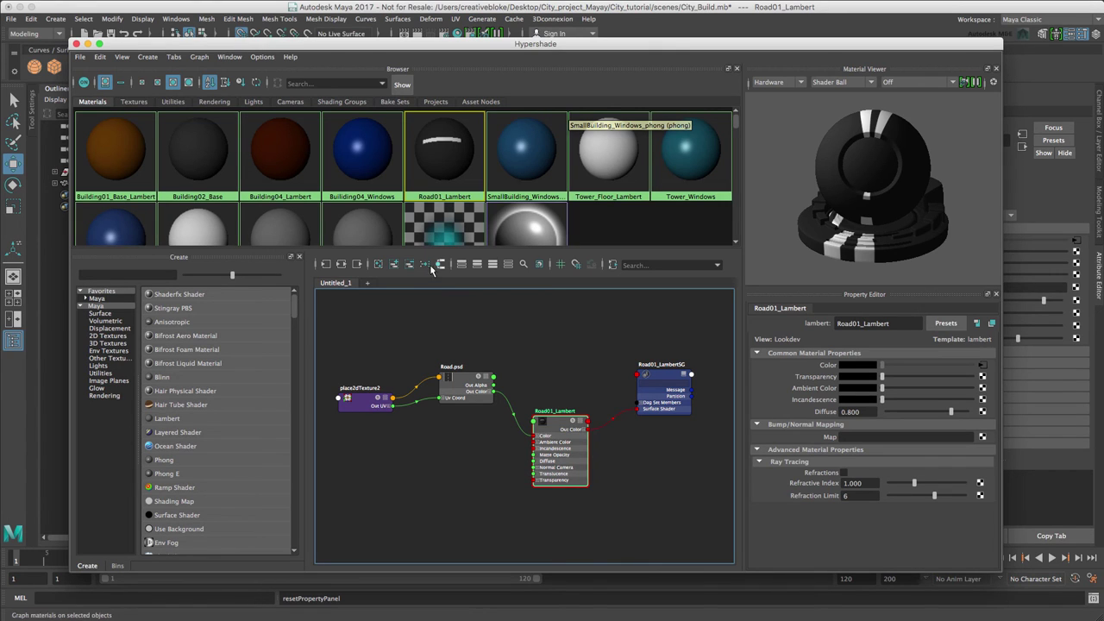
{"action": "left_click", "coordinate": [535, 186]}
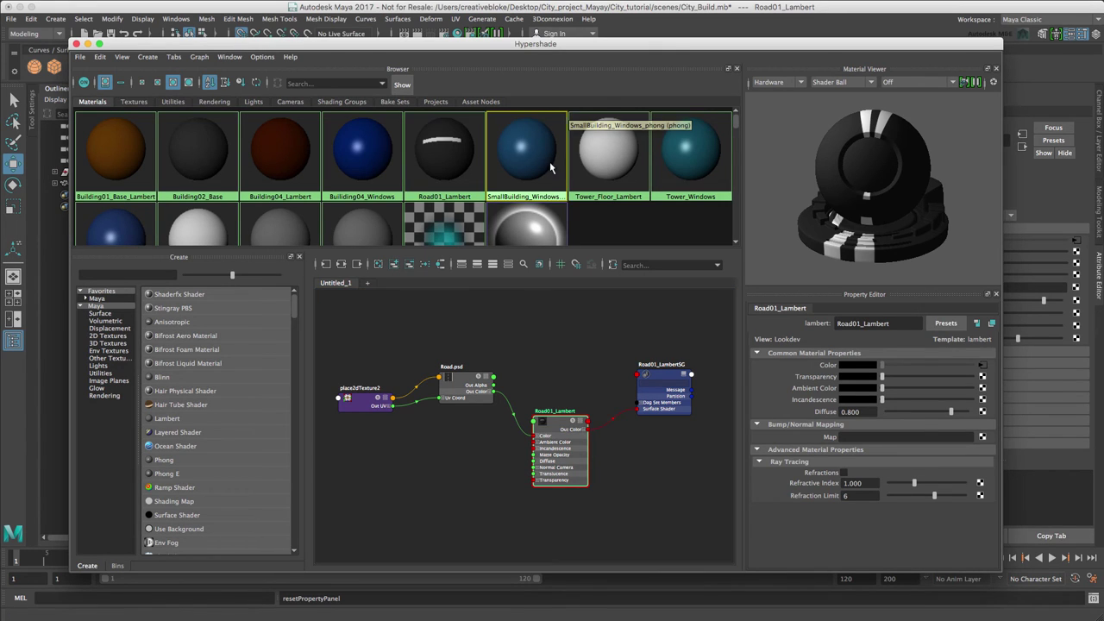
{"action": "left_click", "coordinate": [393, 264]}
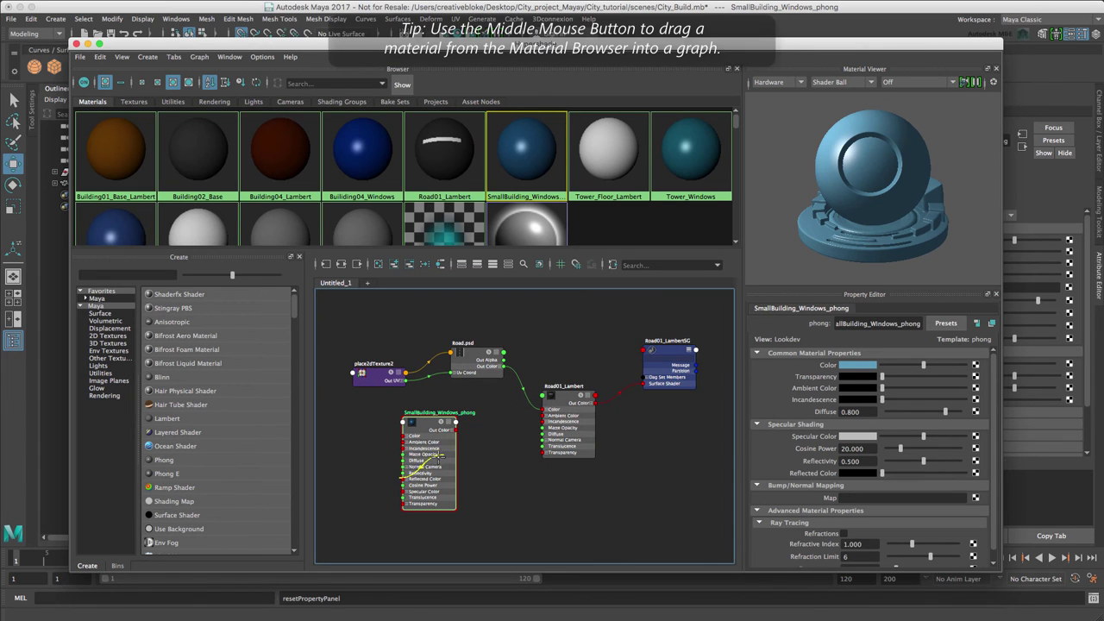
{"action": "left_click_drag", "start_coordinate": [438, 455], "coordinate": [404, 479]}
{"action": "left_click_drag", "start_coordinate": [428, 426], "coordinate": [575, 281]}
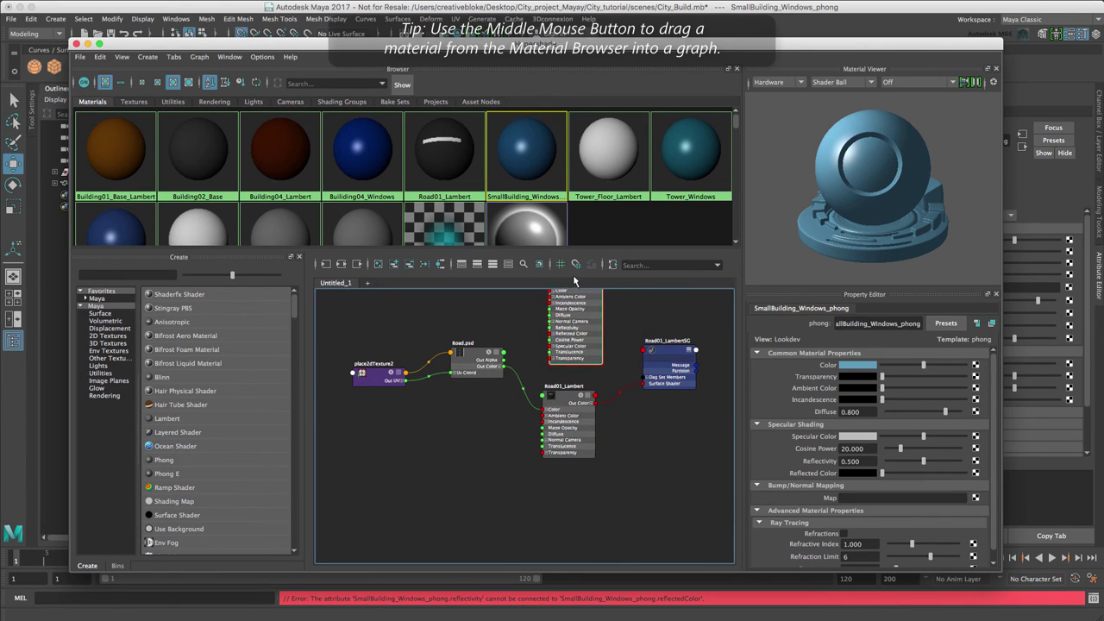
- Connect the Out Color of the Road.psd node to the Color input of SmallBuilding_Windows_phong
{"action": "scroll", "coordinate": [651, 430], "scroll_direction": "down", "scroll_amount": 10}
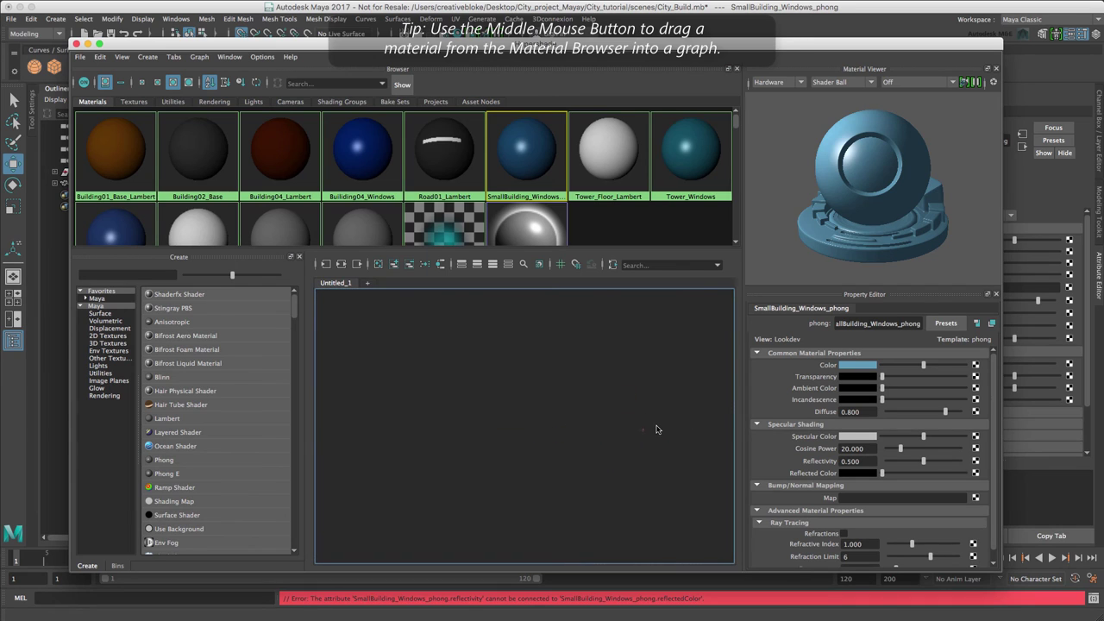
{"action": "scroll", "coordinate": [657, 433], "scroll_direction": "up", "scroll_amount": 10}
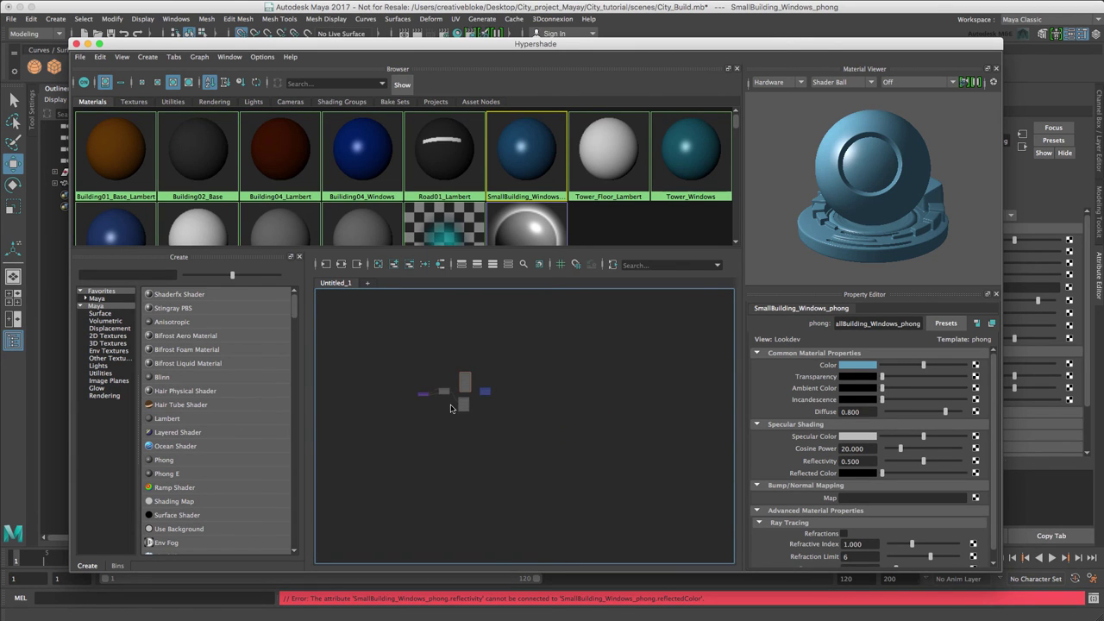
{"action": "scroll", "coordinate": [451, 408], "scroll_direction": "up", "scroll_amount": 5}
{"action": "key", "text": "f"}
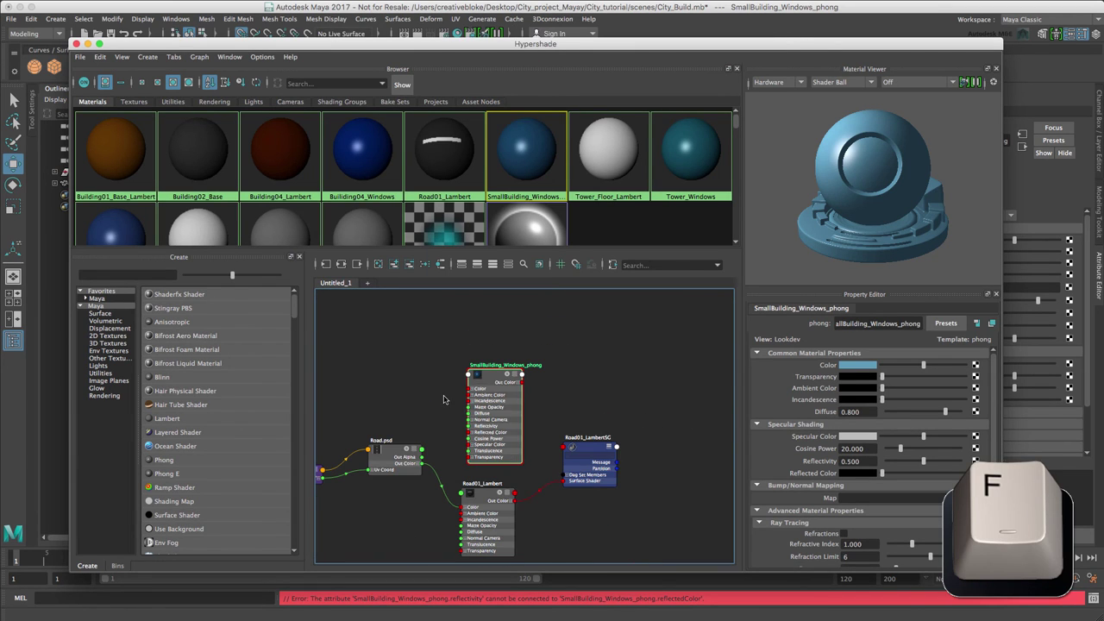
{"action": "middle_click_drag", "start_coordinate": [436, 394], "coordinate": [518, 345]}
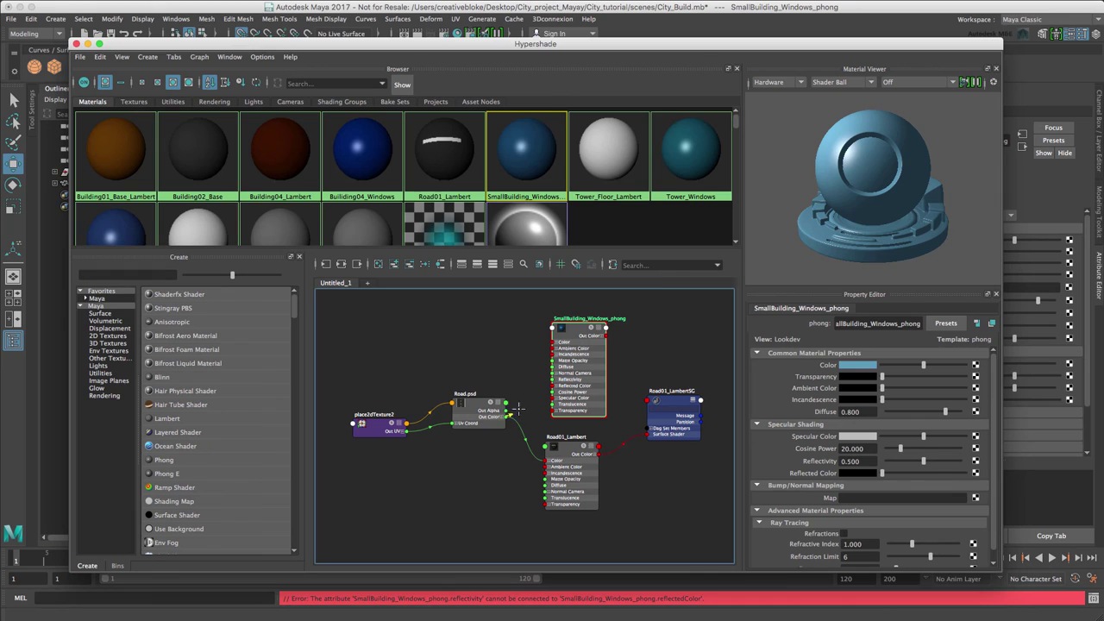
{"action": "left_click_drag", "start_coordinate": [520, 409], "coordinate": [552, 344]}
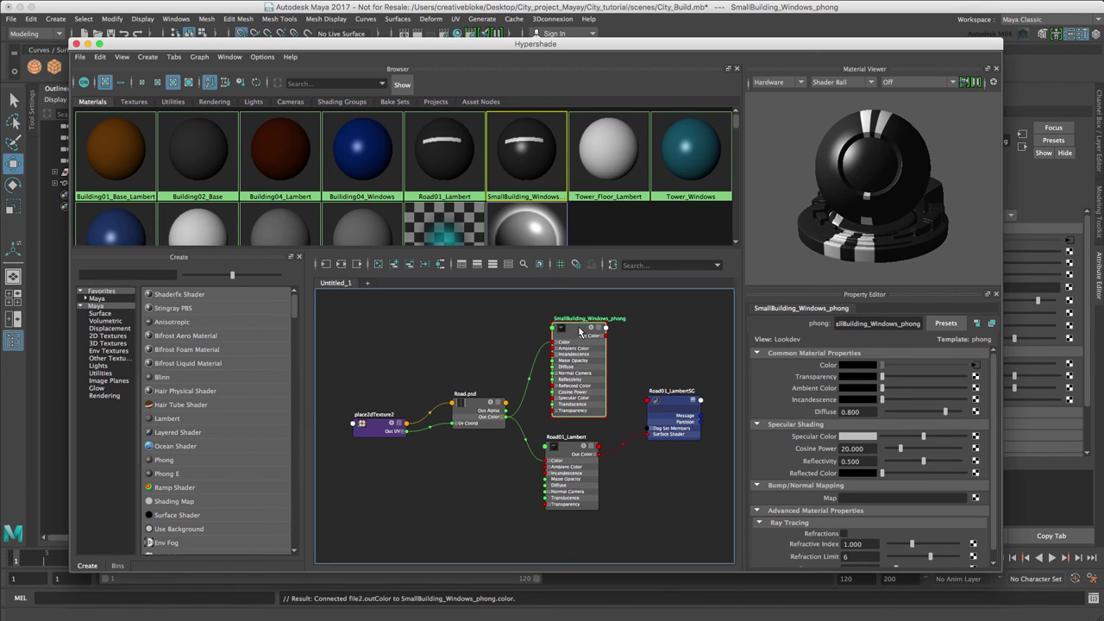
{"action": "left_click", "coordinate": [578, 333]}
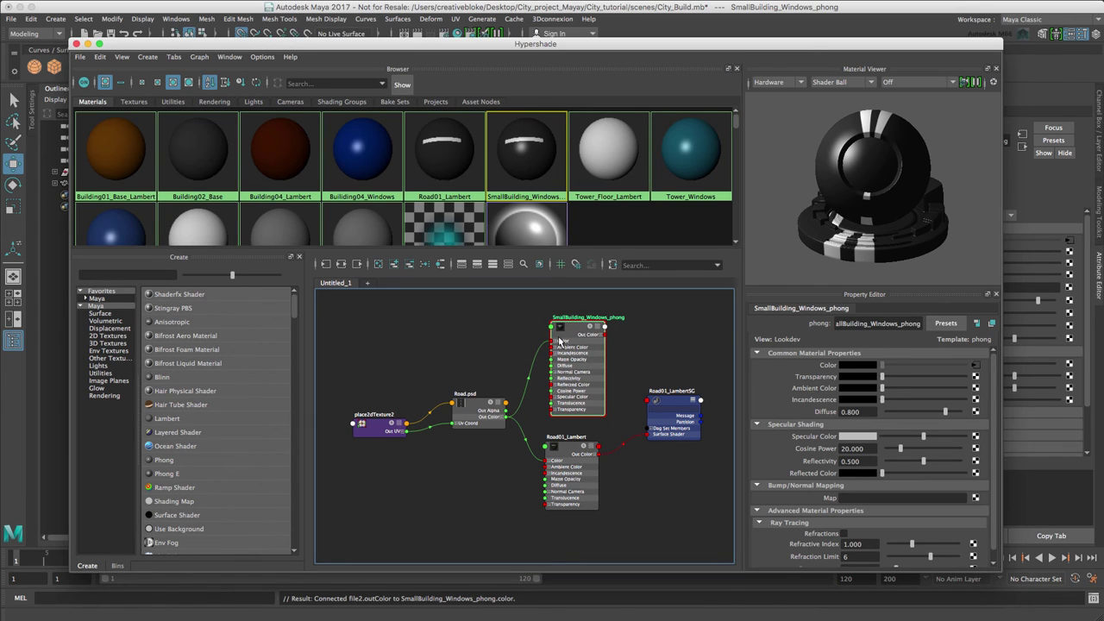
- Add two empty graph tabs and return to the Untitled_1 graph
{"action": "left_click", "coordinate": [366, 285]}
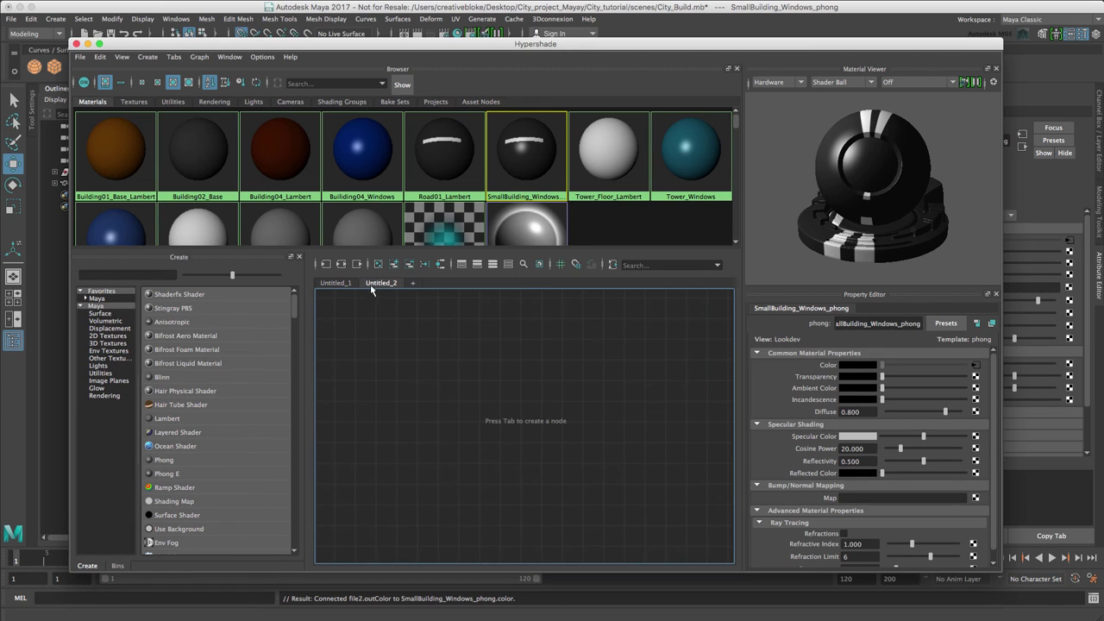
{"action": "left_click", "coordinate": [412, 284]}
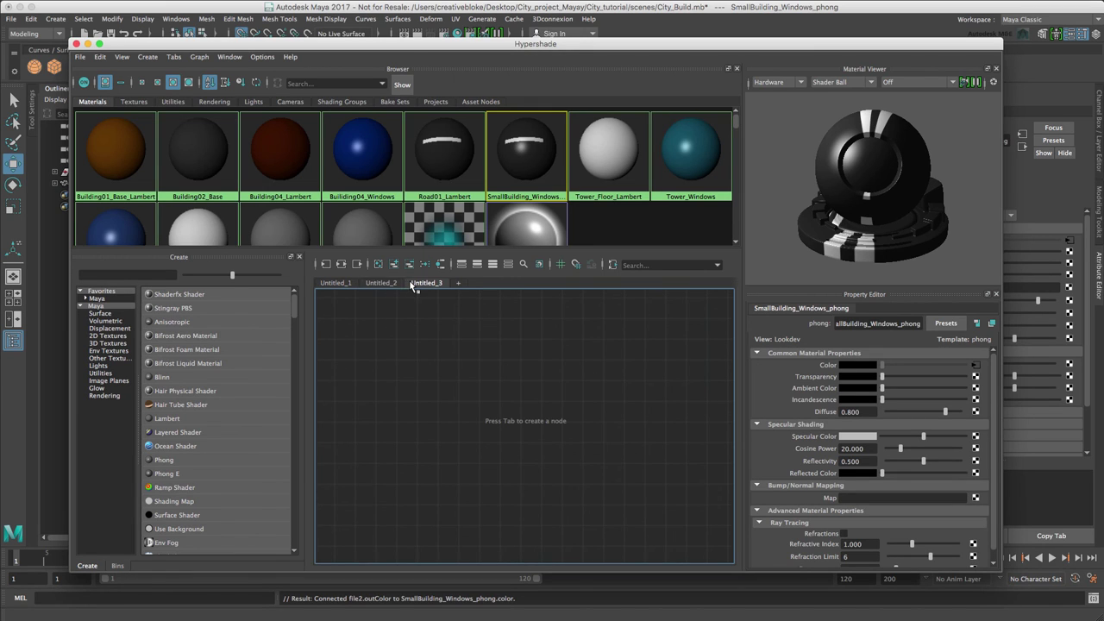
{"action": "left_click", "coordinate": [337, 283]}
- Detach the Road.psd connection from the Color input of SmallBuilding_Windows_phong
{"action": "left_click_drag", "start_coordinate": [551, 341], "coordinate": [548, 346]}
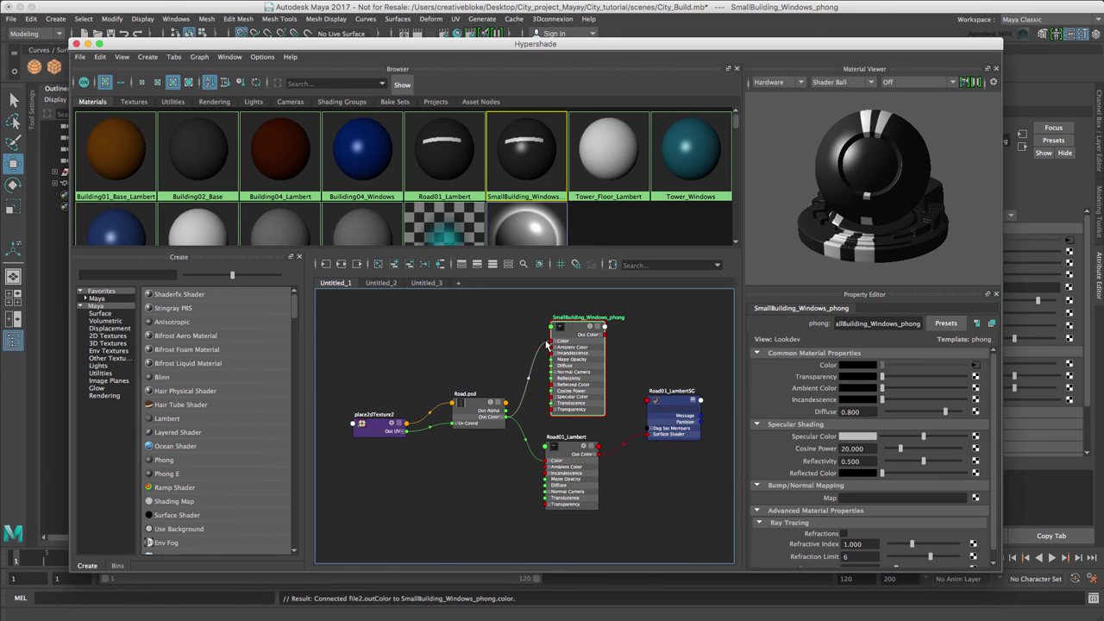